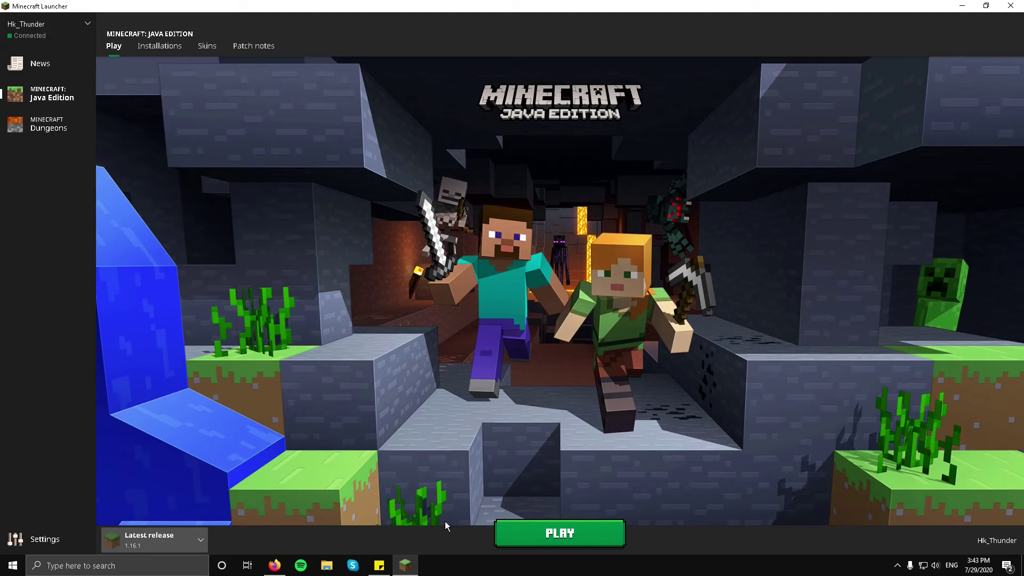
# Step: Launch Minecraft 1.16.1 from the launcher's 'Latest release' installation
pyautogui.click(514, 534)
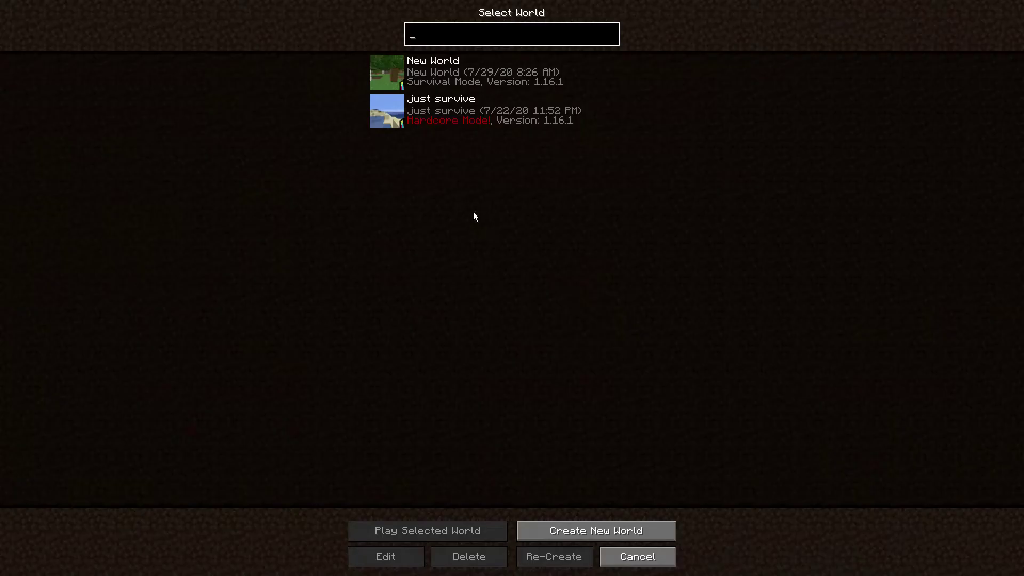
# Step: Delete the 'New World' save, leaving only 'just survive' in the world list
pyautogui.click(475, 68)
pyautogui.click(469, 556)
pyautogui.click(425, 208)
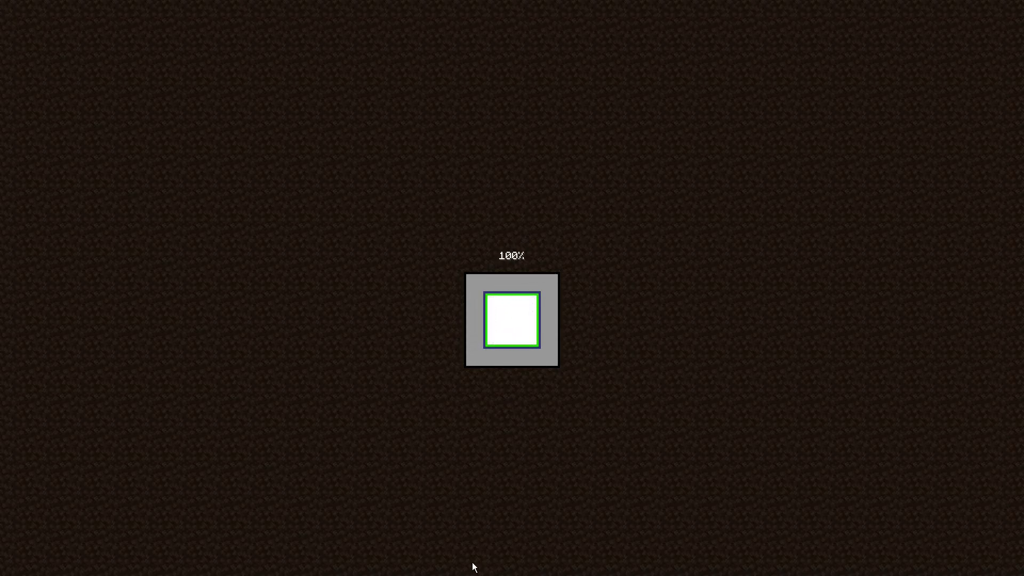
# Step: Check the Video Settings, including 32-chunk render distance, then return to the swamp world
pyautogui.press('Escape')
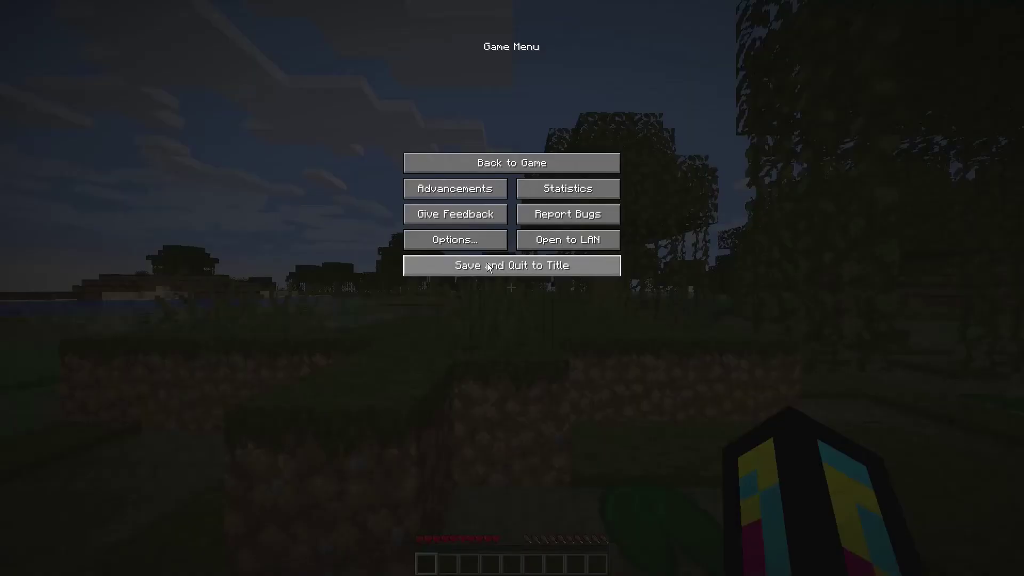
pyautogui.click(455, 239)
pyautogui.click(432, 198)
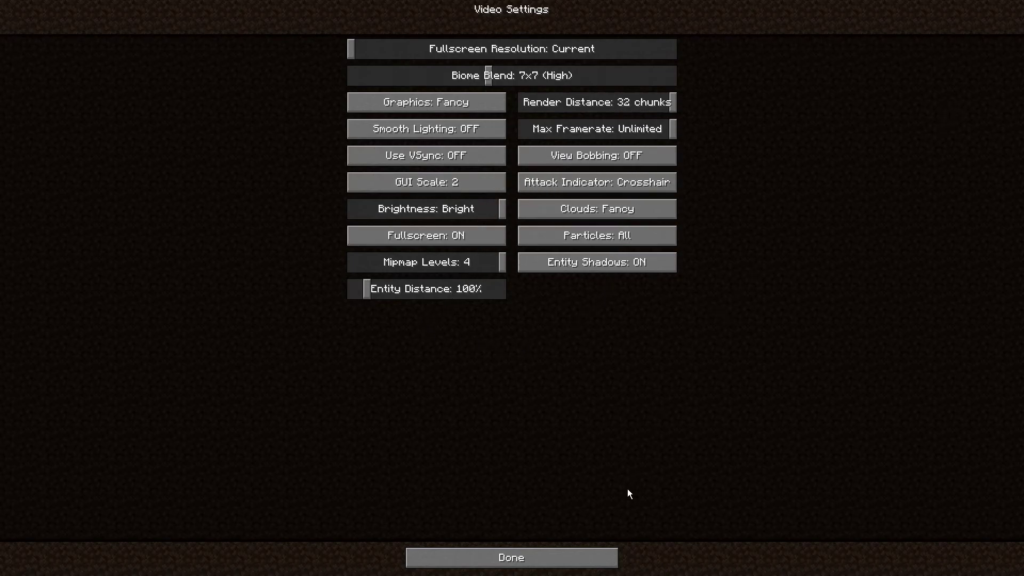
pyautogui.click(525, 567)
pyautogui.click(510, 286)
pyautogui.click(510, 166)
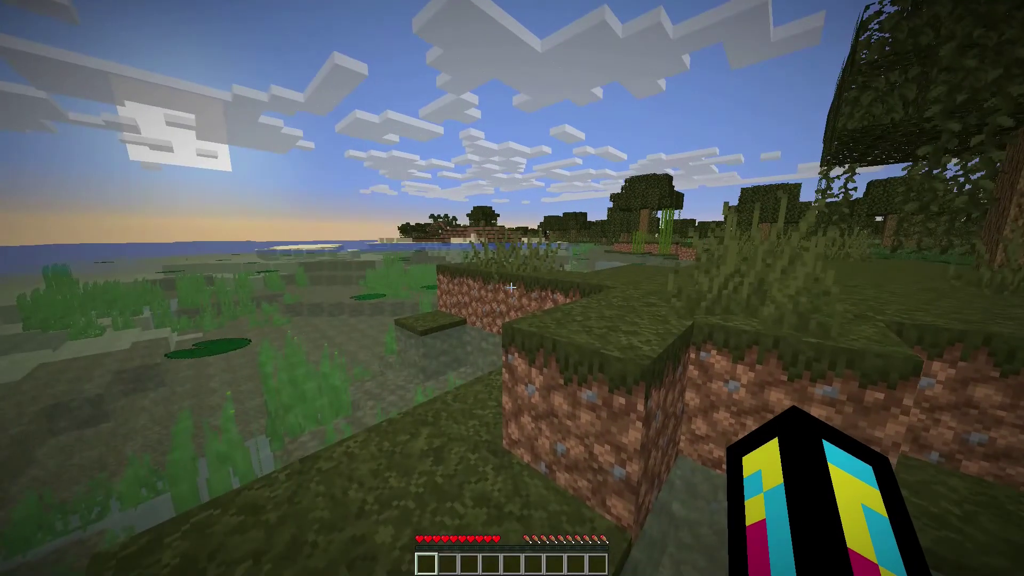
# Step: Show the F3 debug overlay and walk forward through the swamp
pyautogui.press('F3')
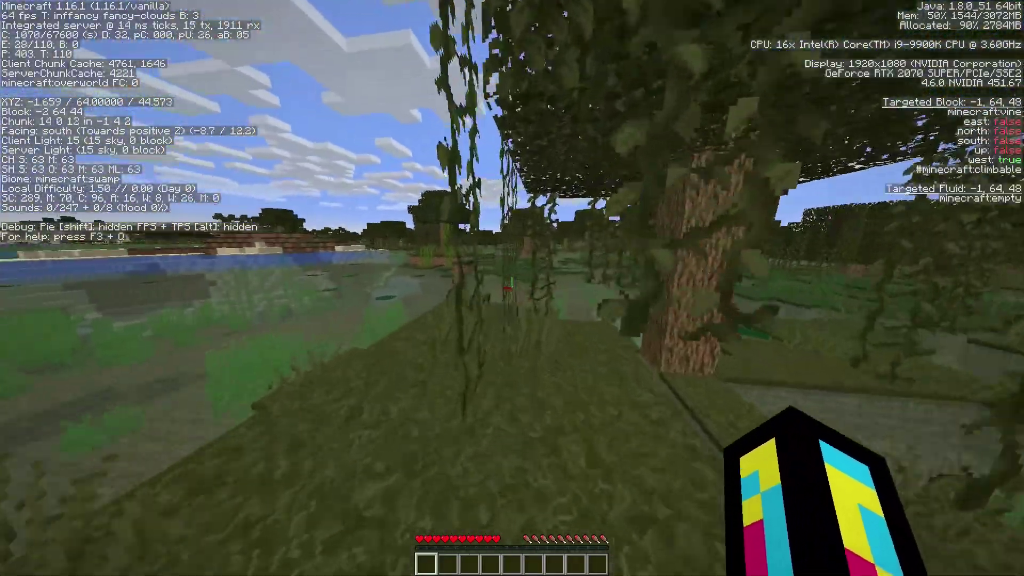
pyautogui.press('w')
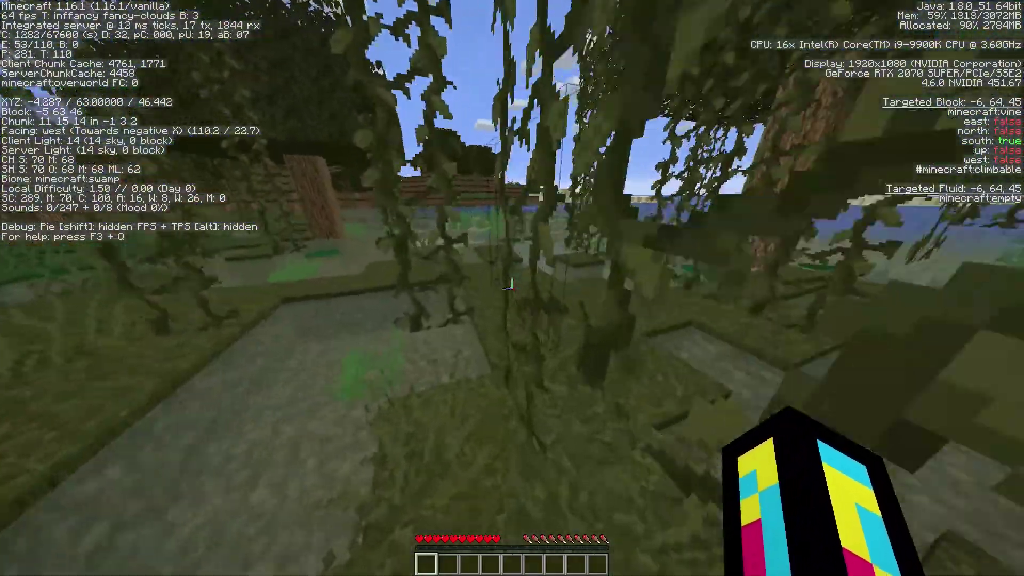
pyautogui.press('w')
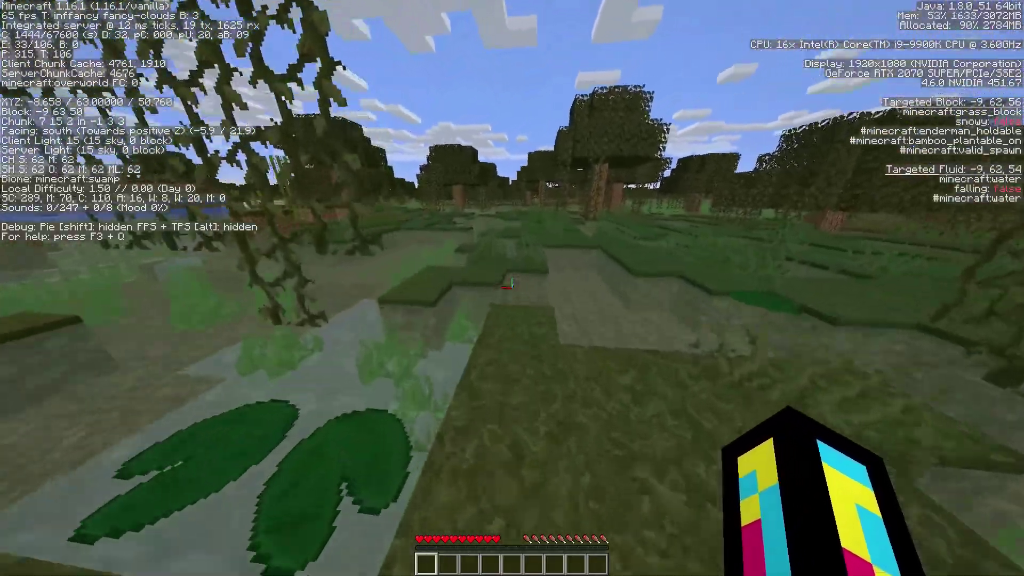
pyautogui.press('w')
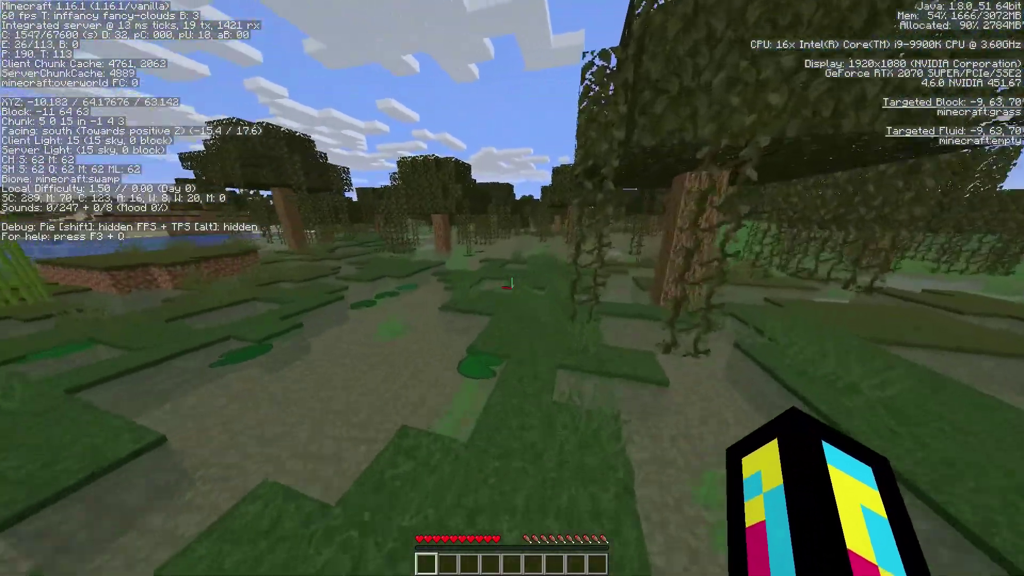
pyautogui.press('w')
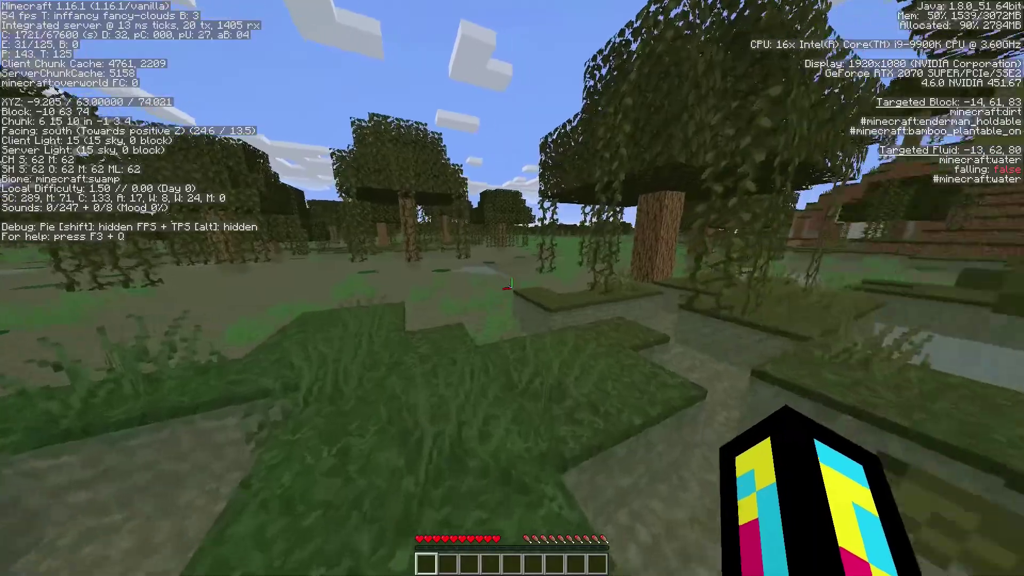
# Step: Walk past the swamp tree toward the west, then save and quit to title
pyautogui.press('w')
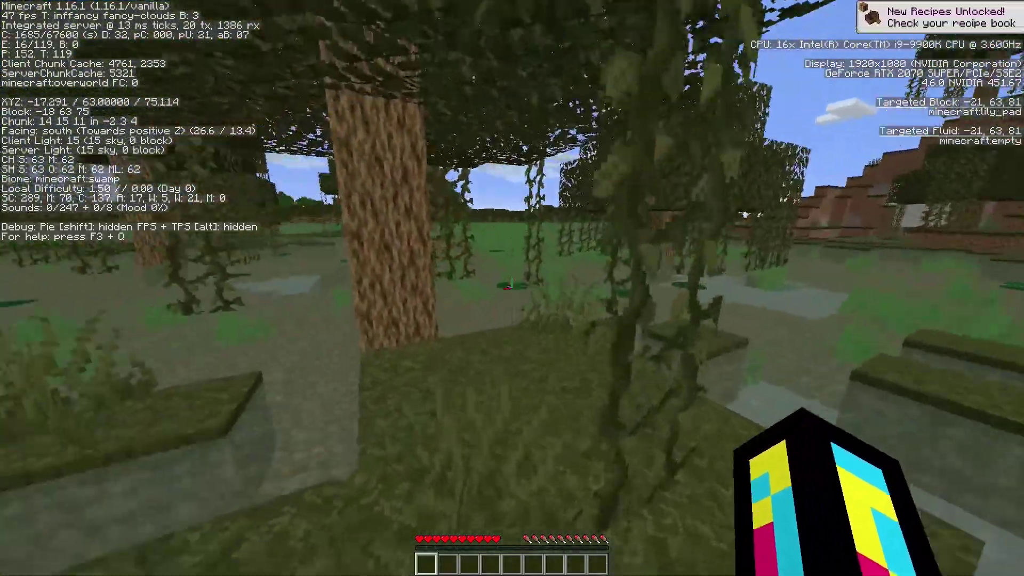
pyautogui.press('w')
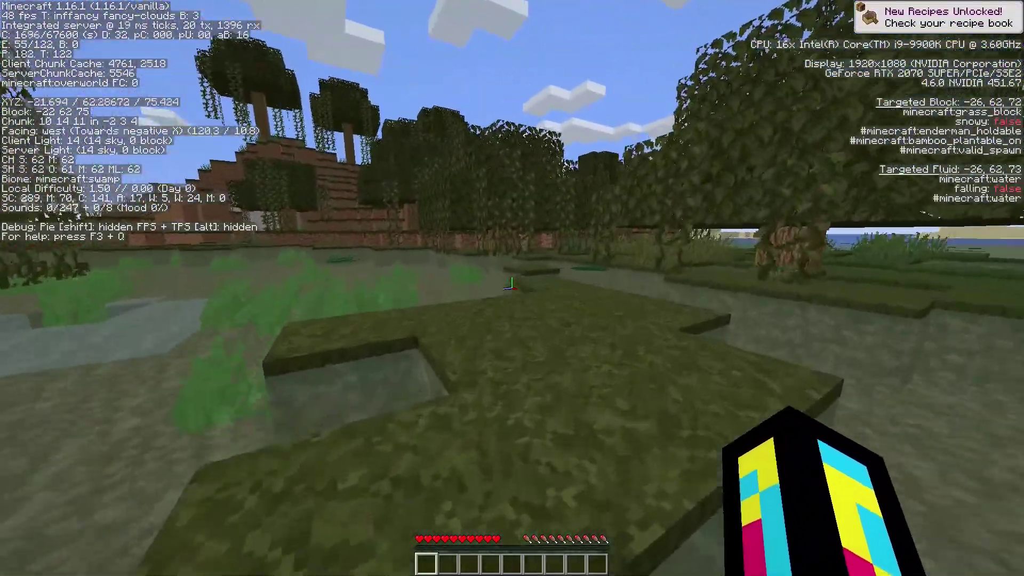
pyautogui.press('Escape')
pyautogui.click(495, 275)
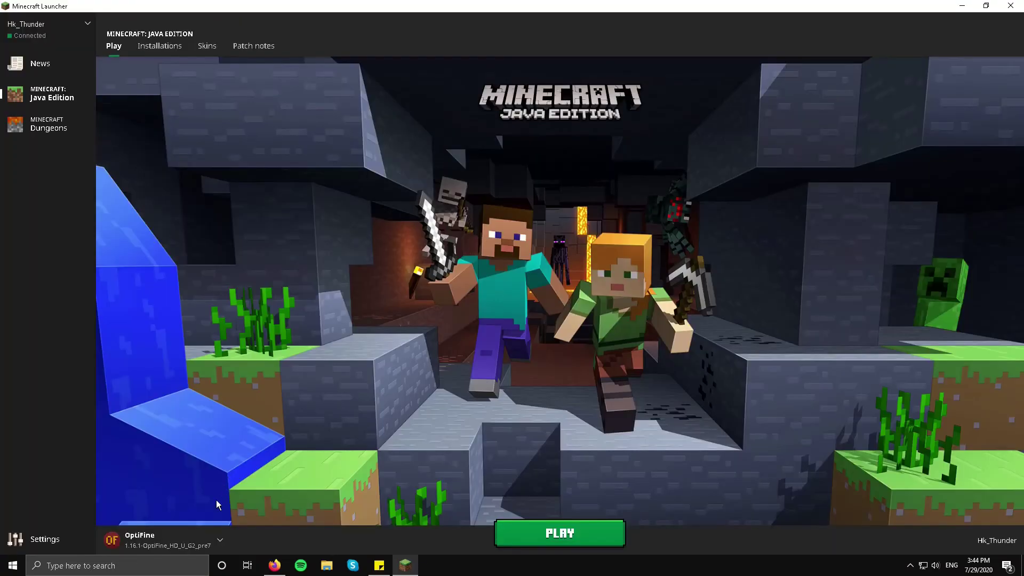
# Step: Keep the OptiFine 1.16.1 profile selected in the installation list and launch it
pyautogui.click(189, 545)
pyautogui.click(424, 529)
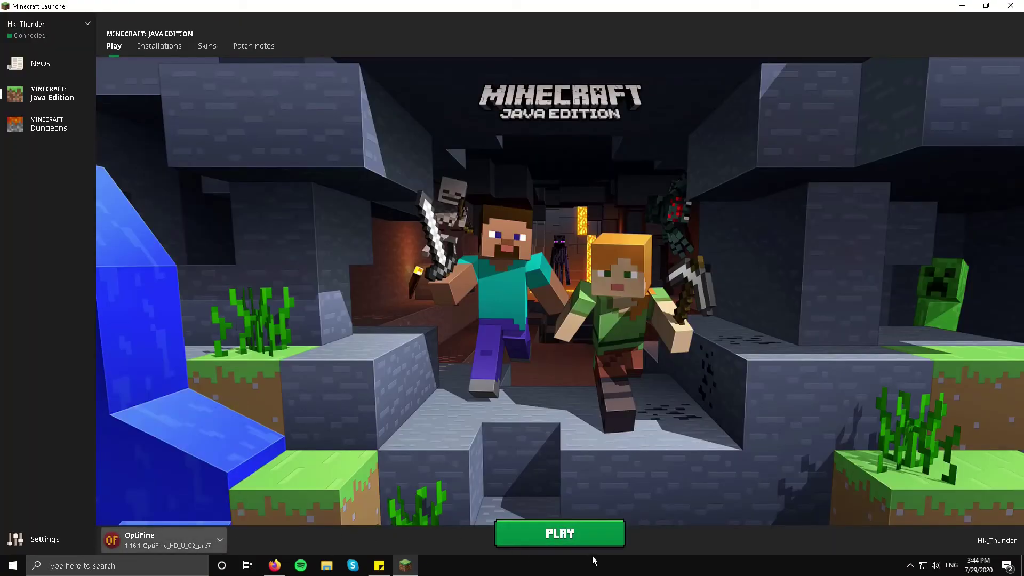
pyautogui.click(560, 535)
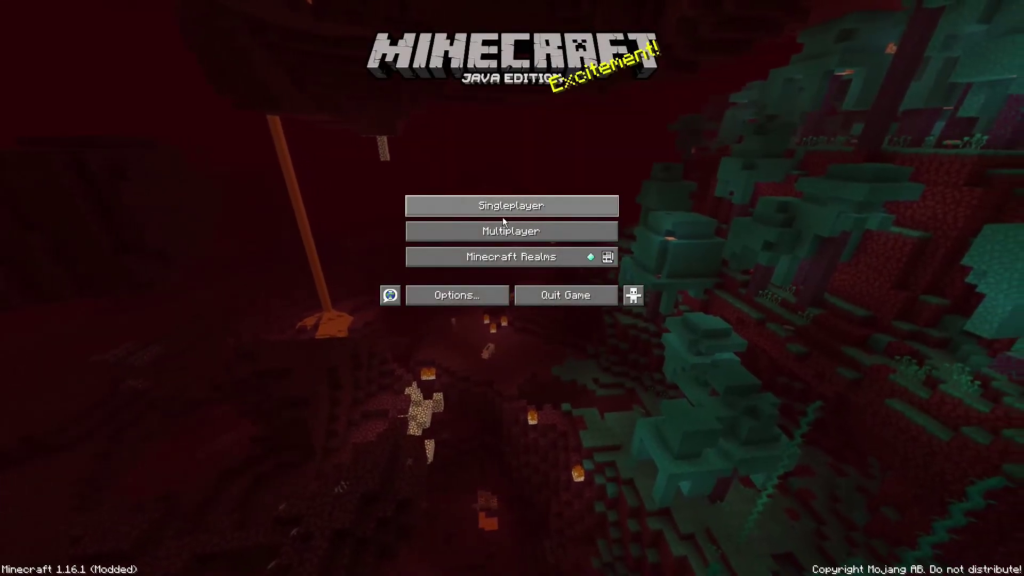
# Step: Delete the 'New World' save in Singleplayer and start creating a new world
pyautogui.click(503, 207)
pyautogui.click(513, 73)
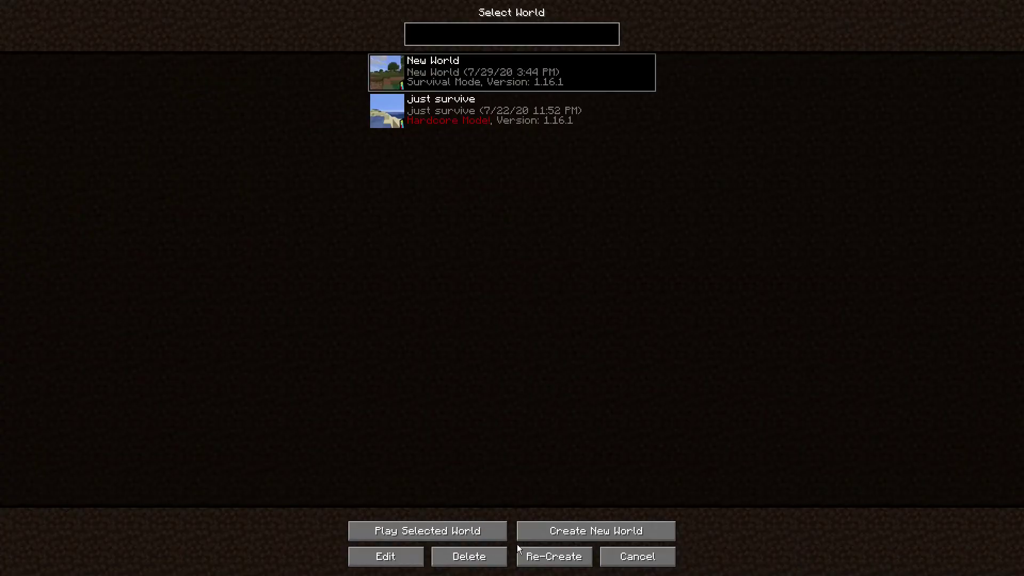
pyautogui.click(480, 556)
pyautogui.click(424, 208)
pyautogui.click(610, 529)
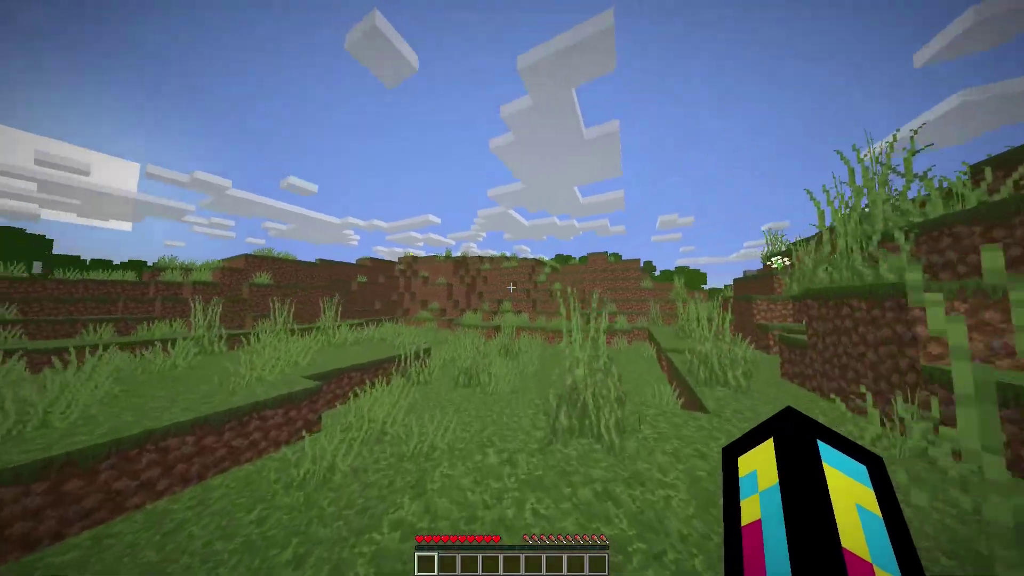
# Step: Show the F3 debug overlay and walk forward through the plains
pyautogui.press('F3')
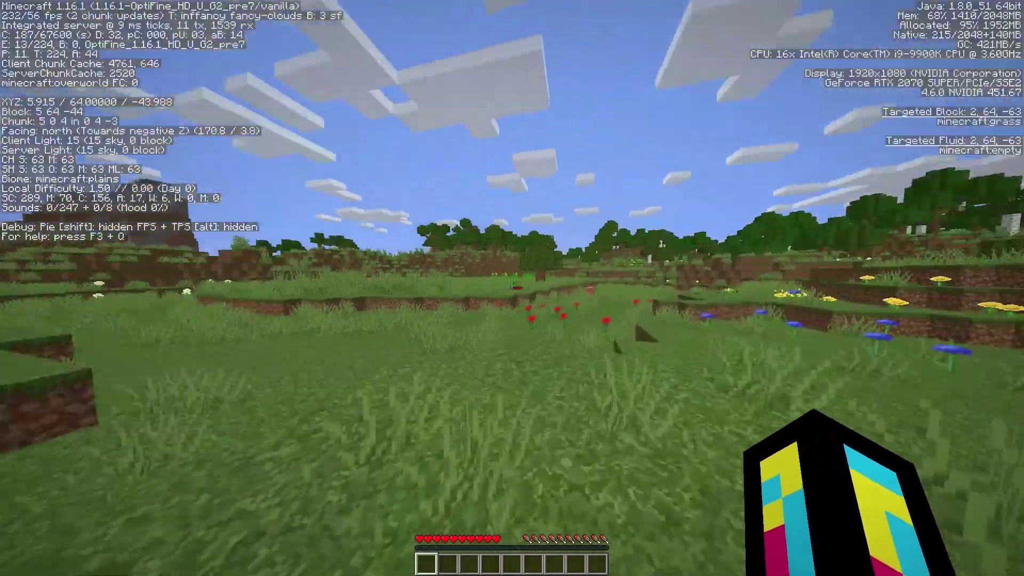
pyautogui.press('w')
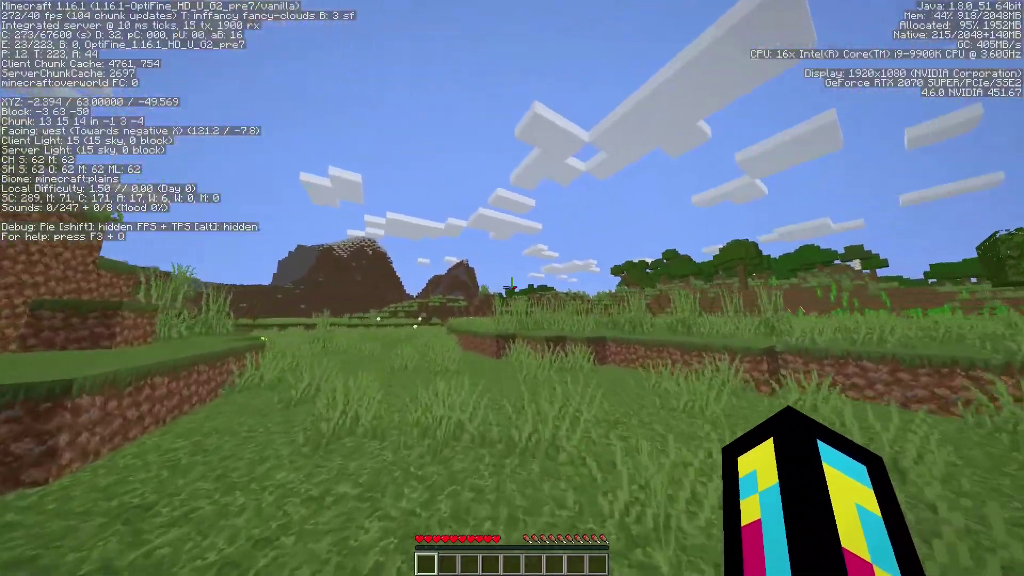
pyautogui.press('w')
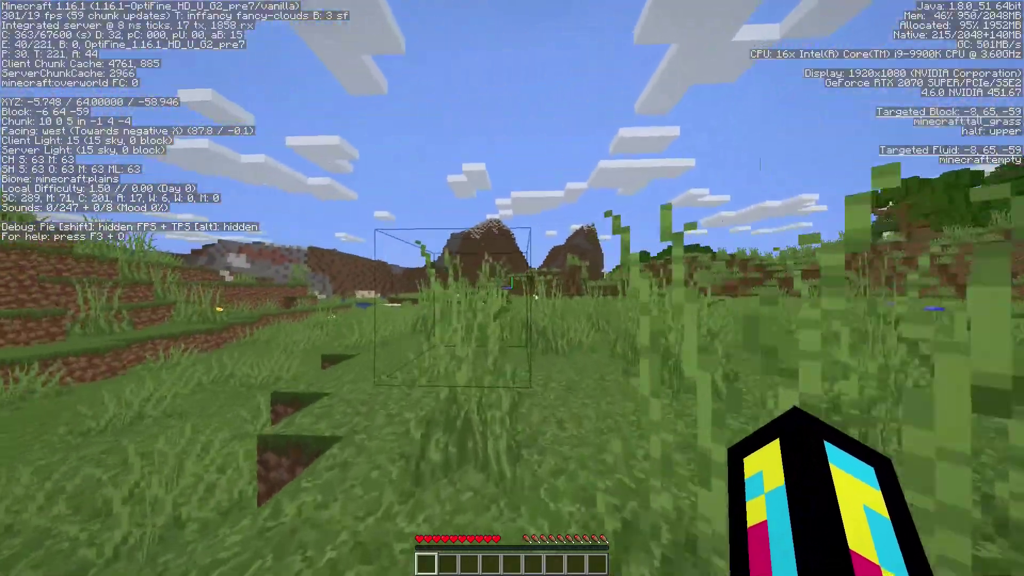
pyautogui.press('w')
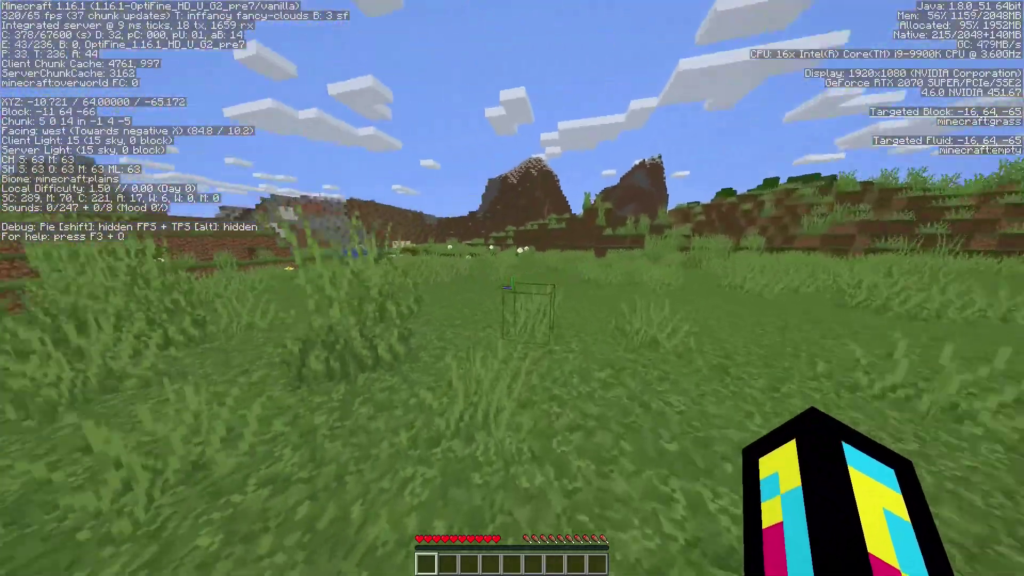
# Step: Look at the Video Settings from the pause menu, then resume play
pyautogui.press('Escape')
pyautogui.click(457, 250)
pyautogui.click(426, 182)
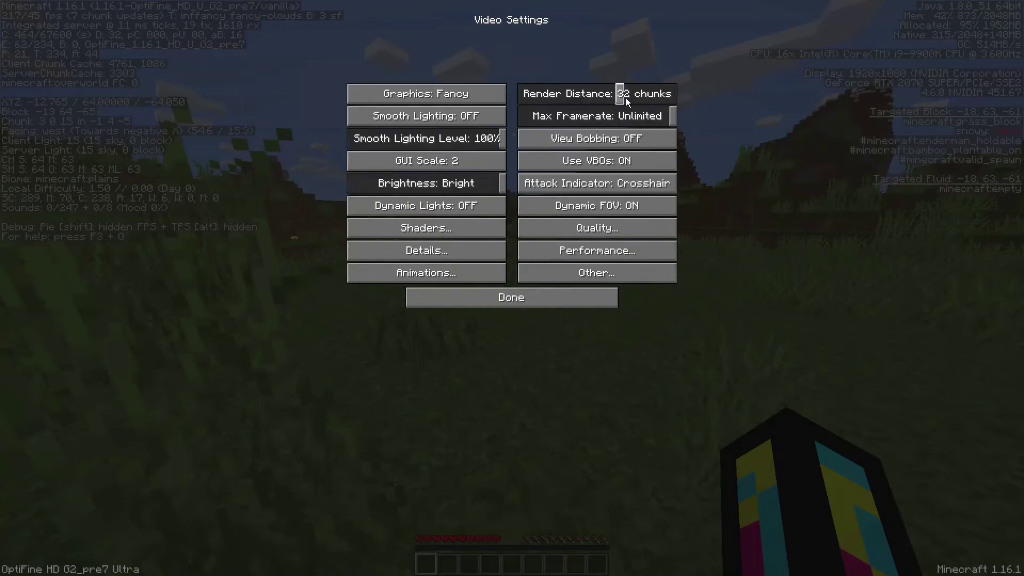
pyautogui.press('Escape')
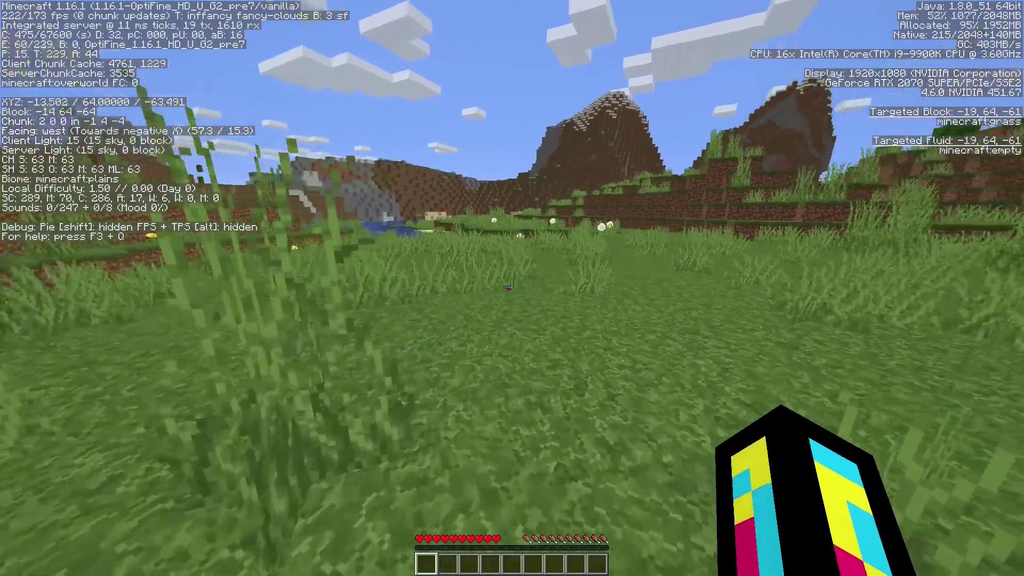
# Step: Walk across the plains, turning north and east, into the sunflower plains
pyautogui.press('w')
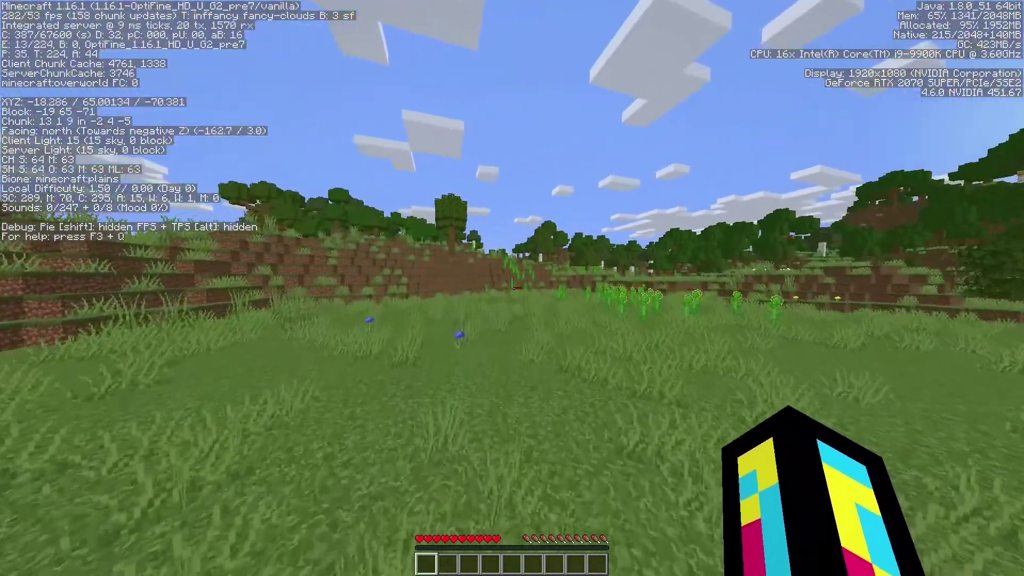
pyautogui.press('w')
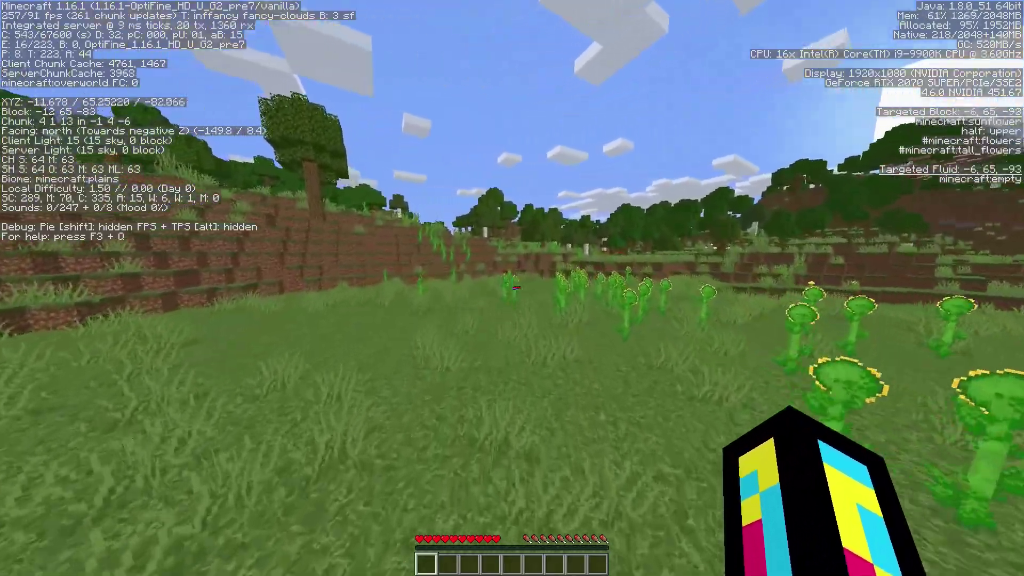
pyautogui.press('w')
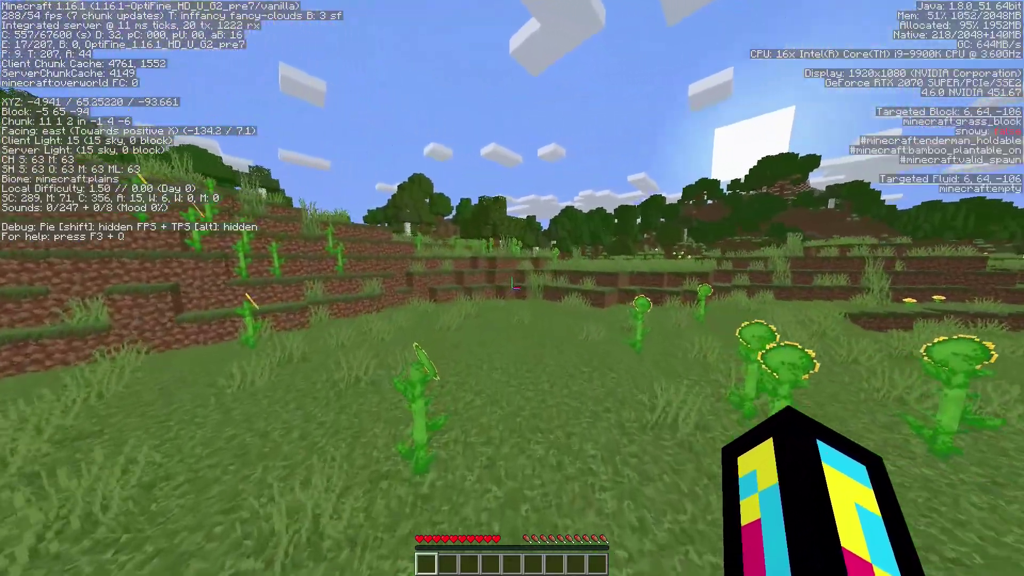
pyautogui.press('w')
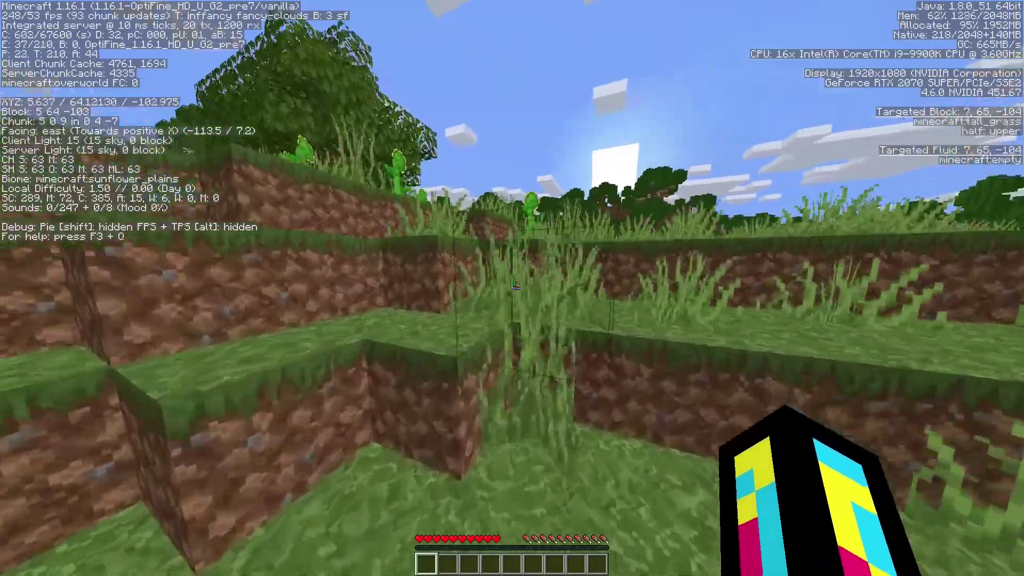
pyautogui.press('w')
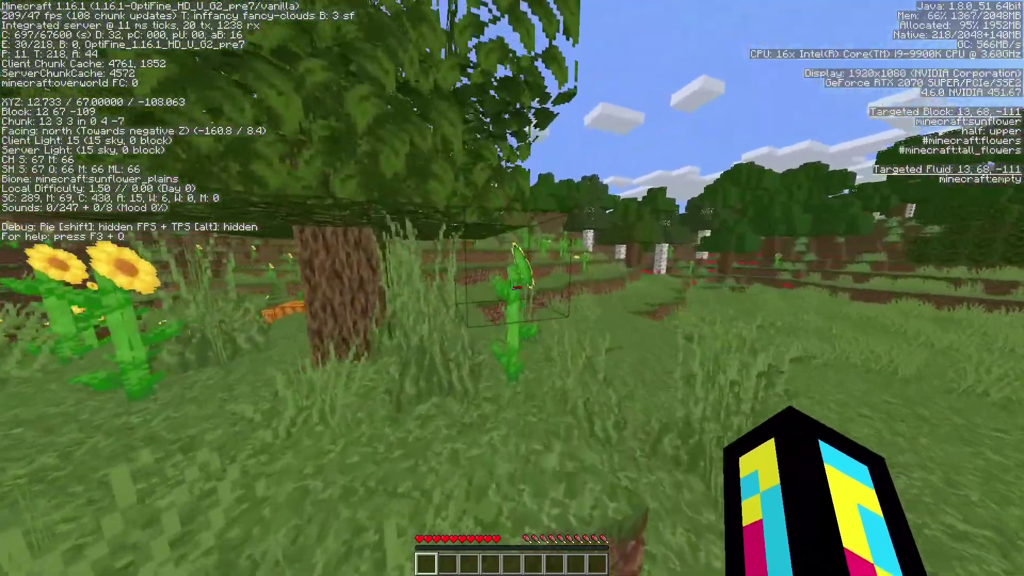
pyautogui.press('w')
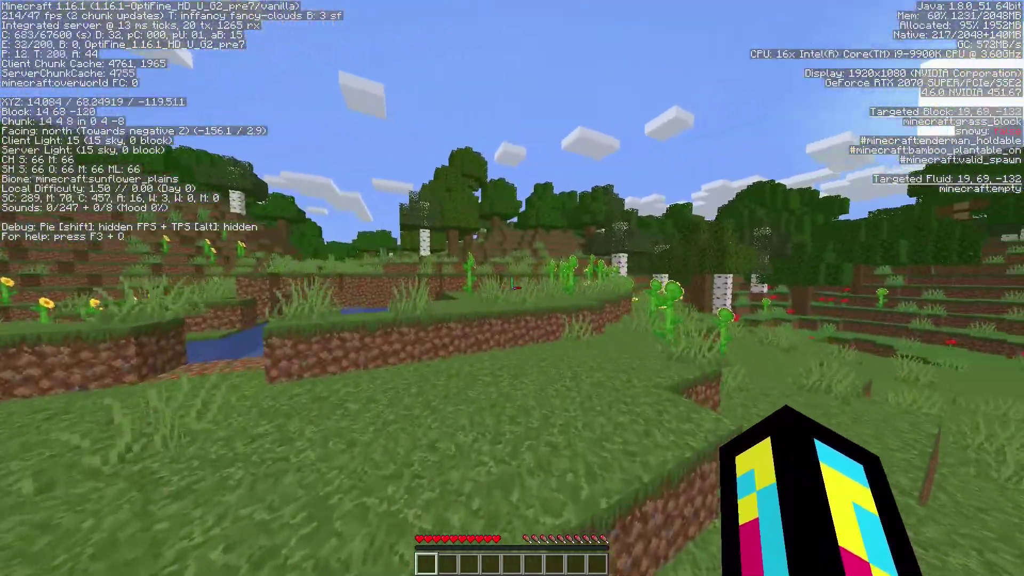
pyautogui.press('w')
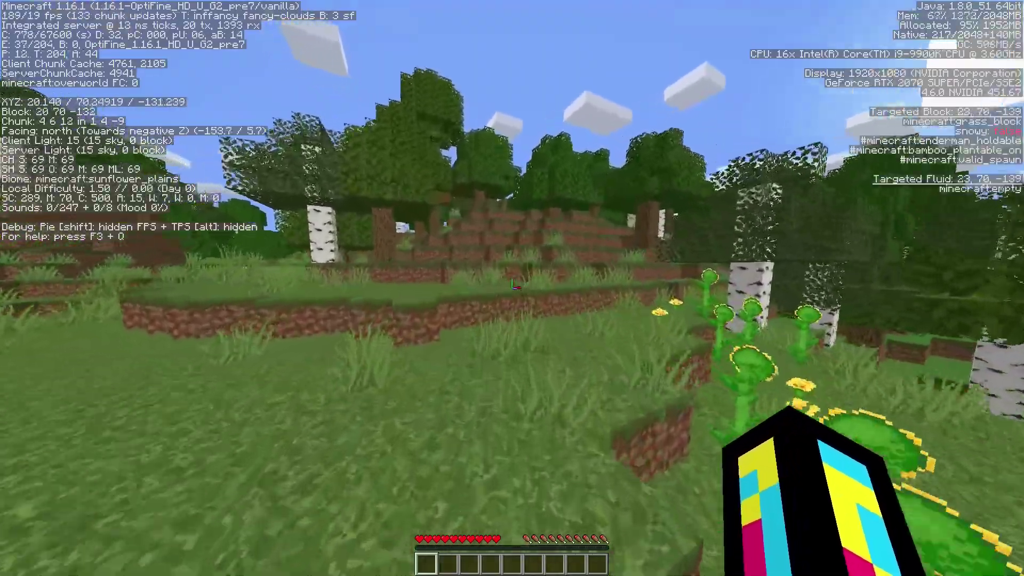
# Step: Walk up into the forest and turn south, then quit the game to desktop
pyautogui.press('w')
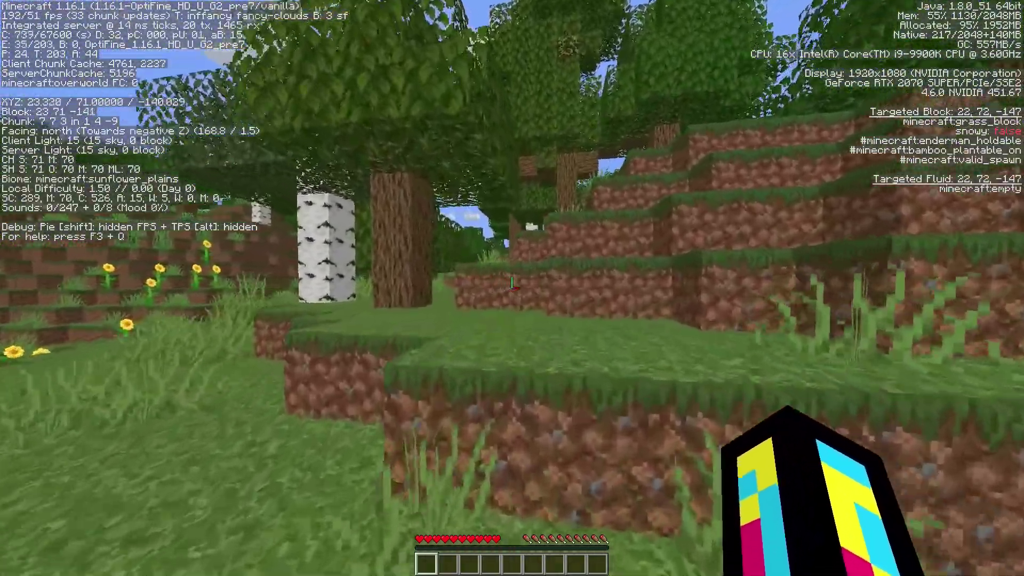
pyautogui.press('w')
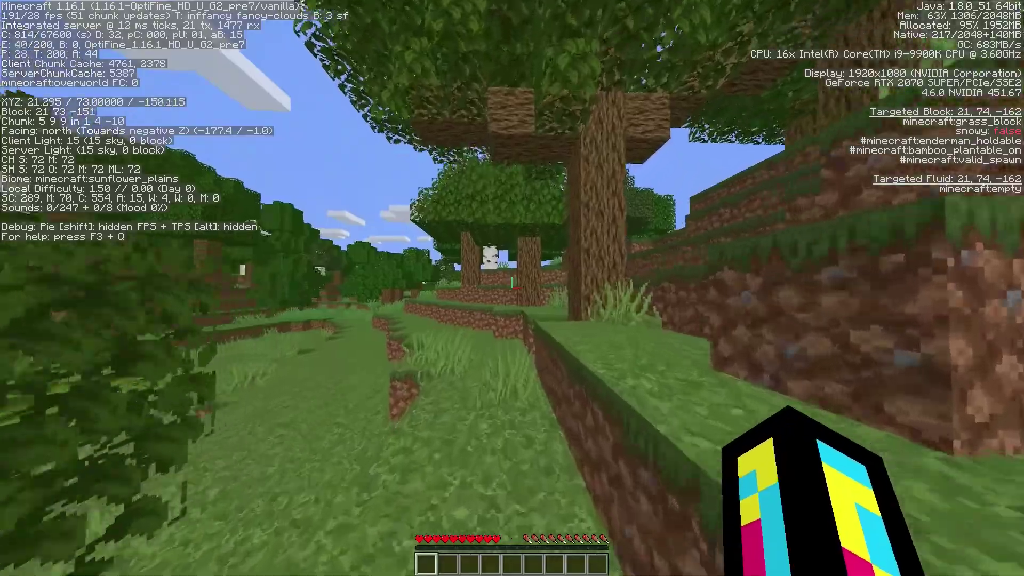
pyautogui.press('w')
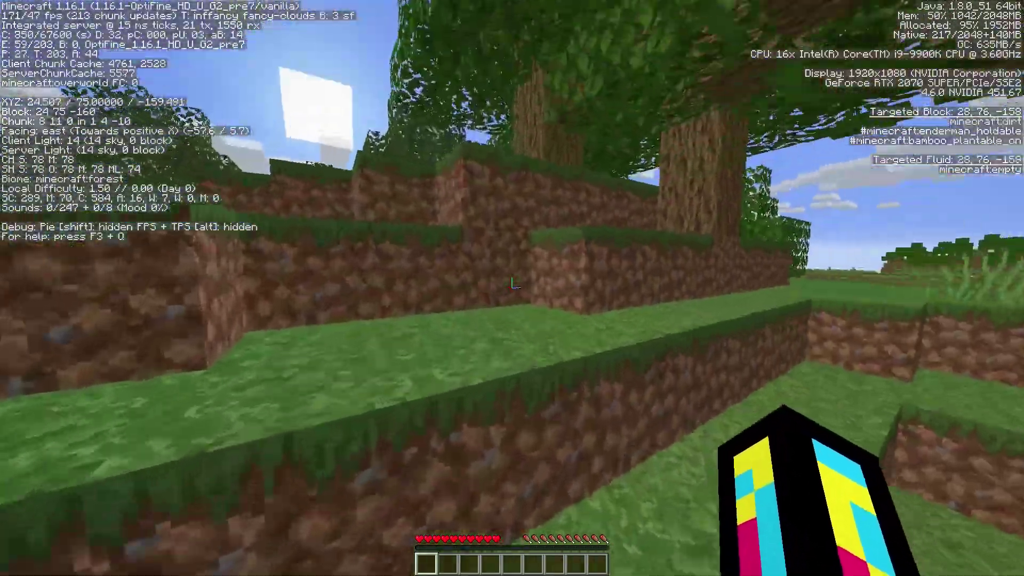
pyautogui.press('w')
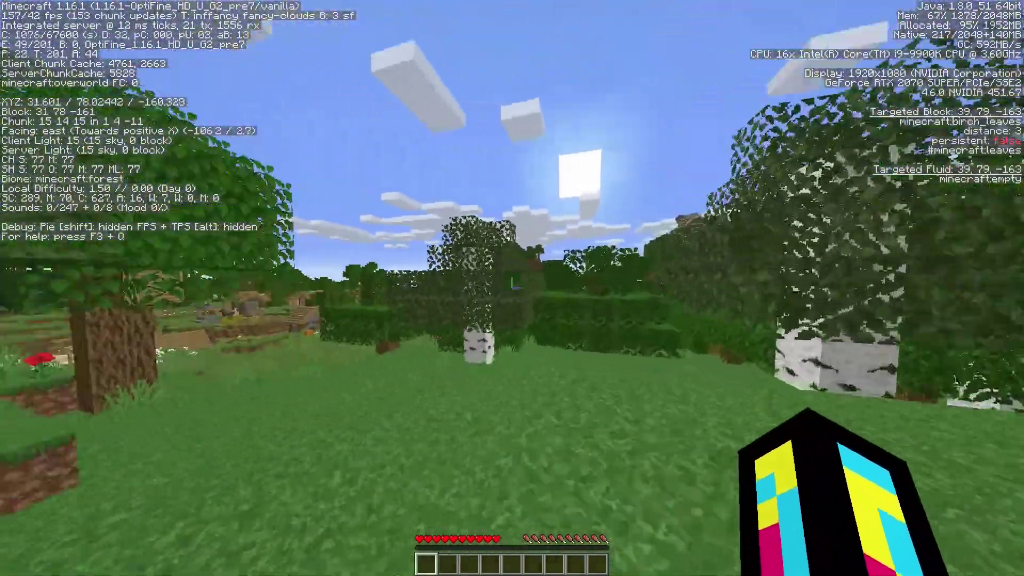
pyautogui.press('w')
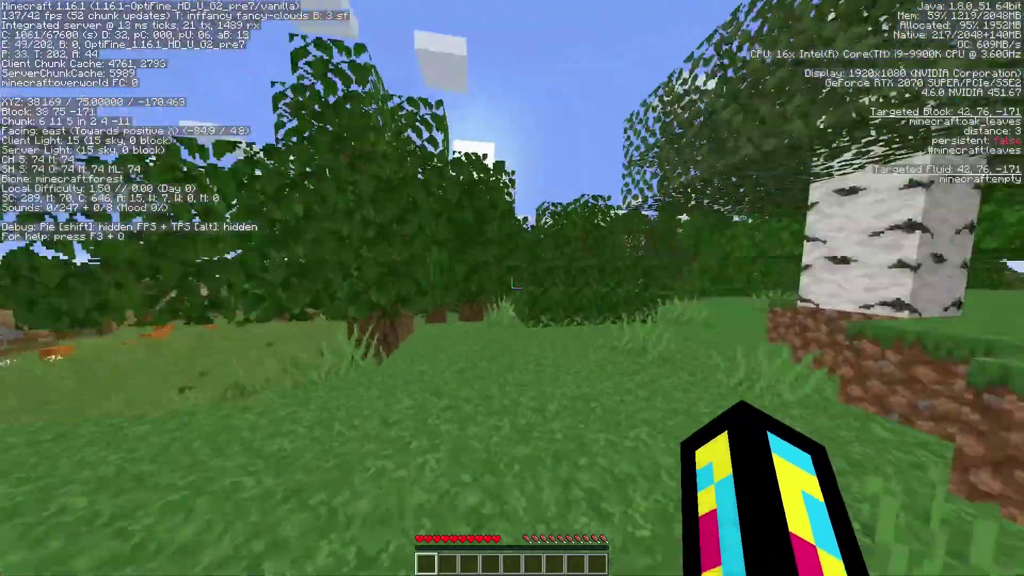
pyautogui.press('w')
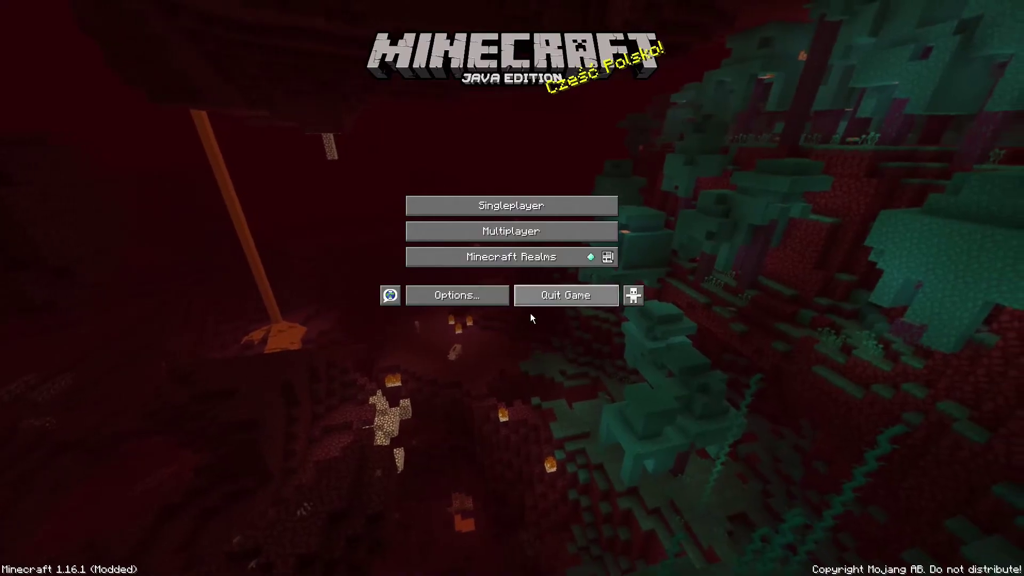
pyautogui.click(565, 299)
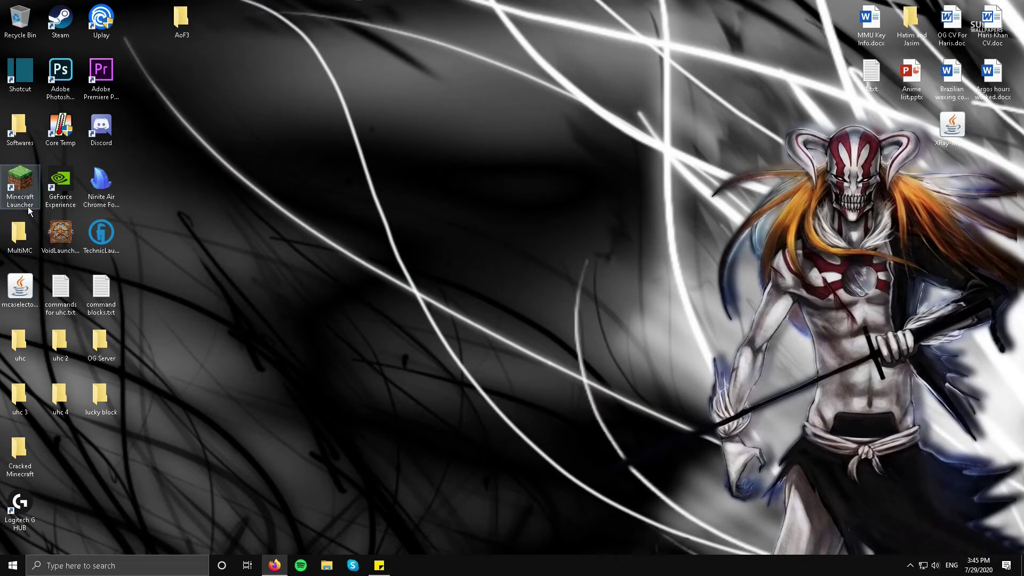
# Step: Launch Minecraft using the Main2 (fabric-loader 1.16.1) installation instead of OptiFine
pyautogui.doubleClick(20, 186)
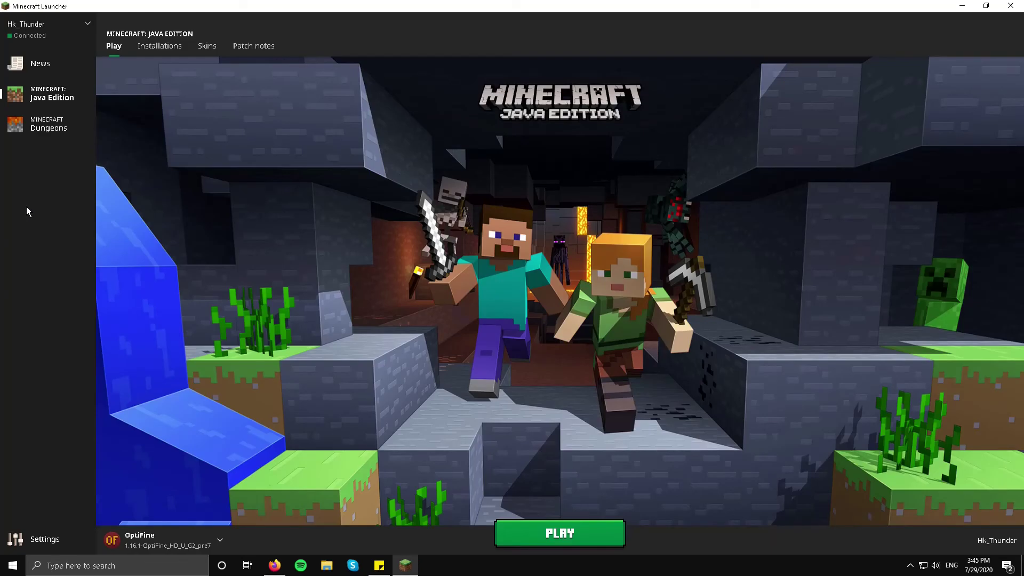
pyautogui.click(148, 540)
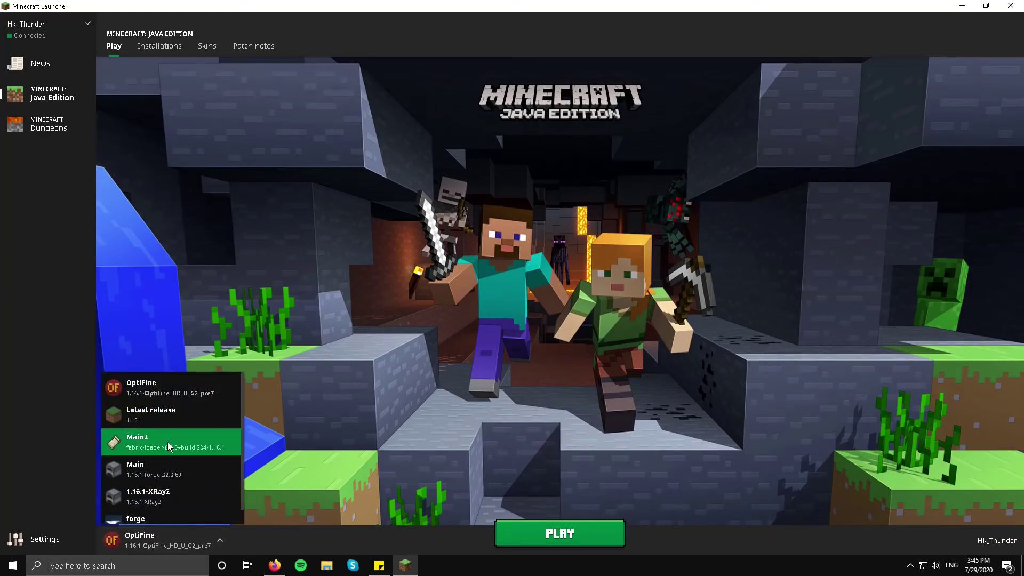
pyautogui.click(168, 442)
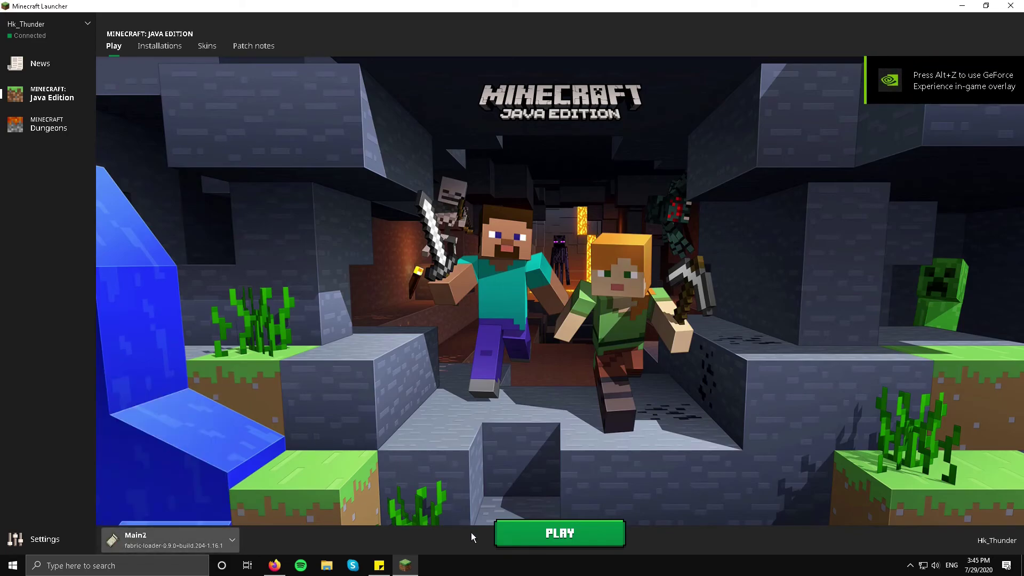
pyautogui.click(539, 540)
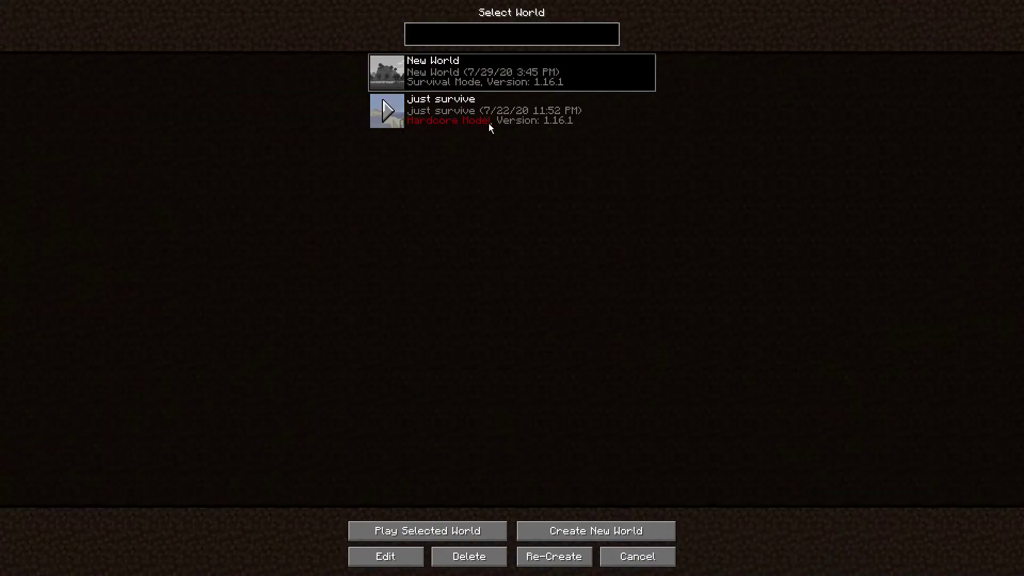
# Step: Delete the 'New World' save, leaving only 'just survive'
pyautogui.click(469, 556)
pyautogui.click(425, 209)
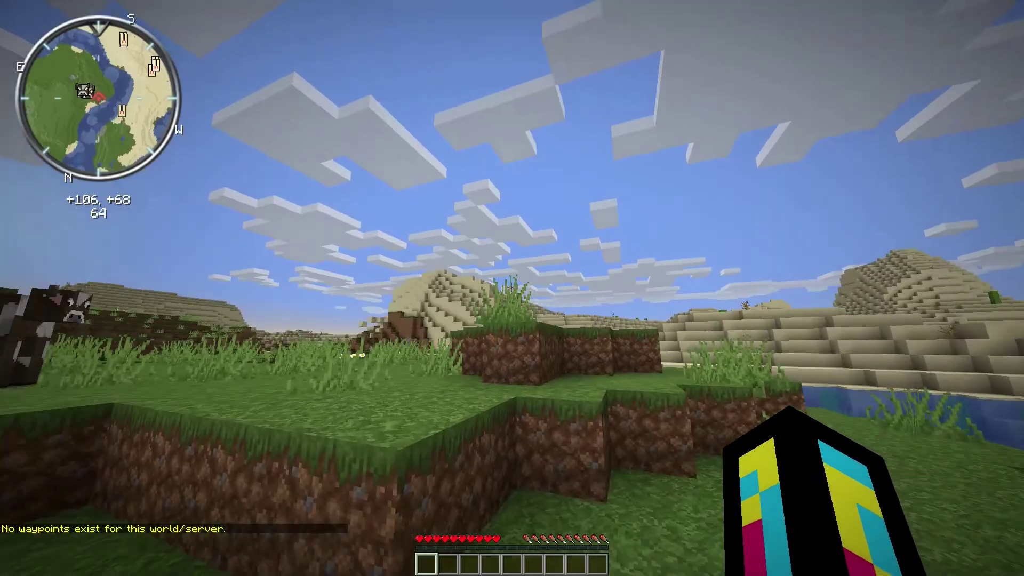
# Step: Walk across the field past the cows toward the trees with the F3 overlay shown
pyautogui.press('w')
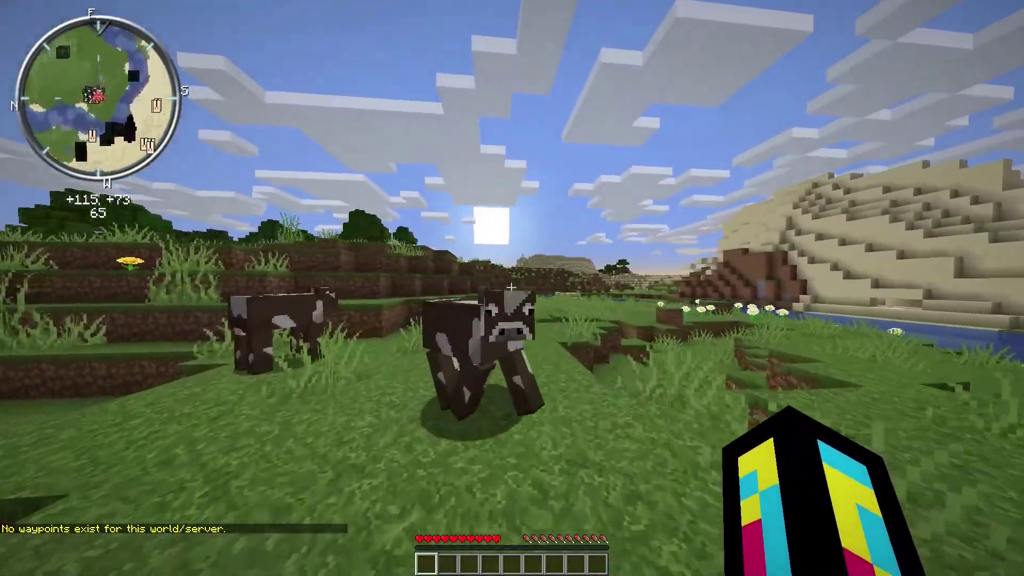
pyautogui.press('w')
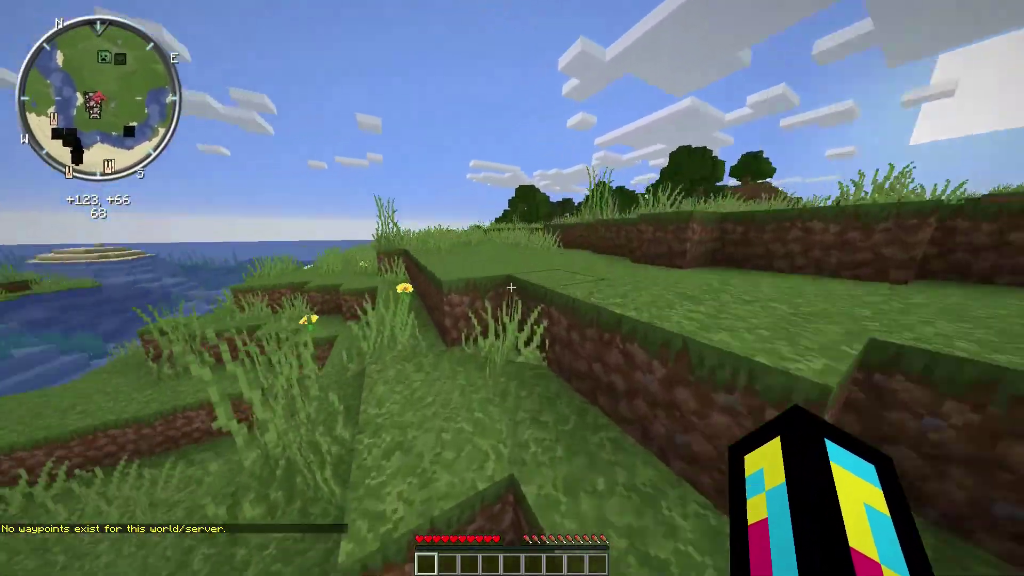
pyautogui.press('F3')
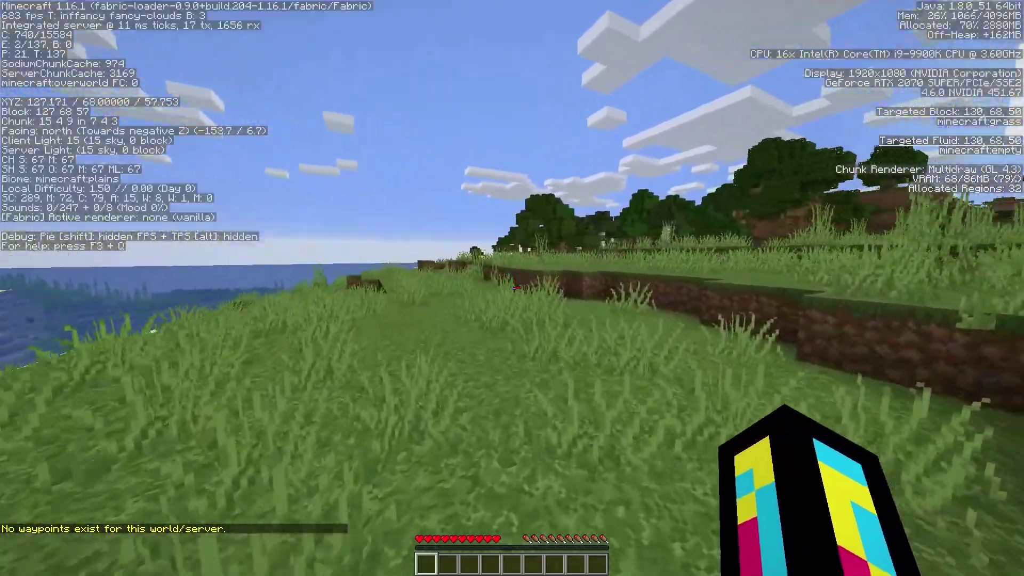
pyautogui.press('w')
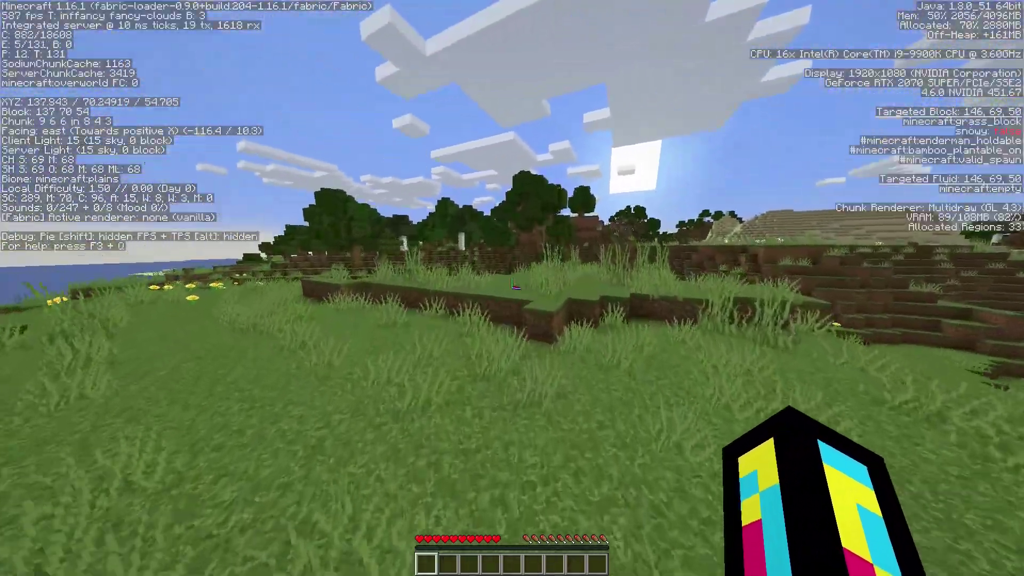
pyautogui.press('w')
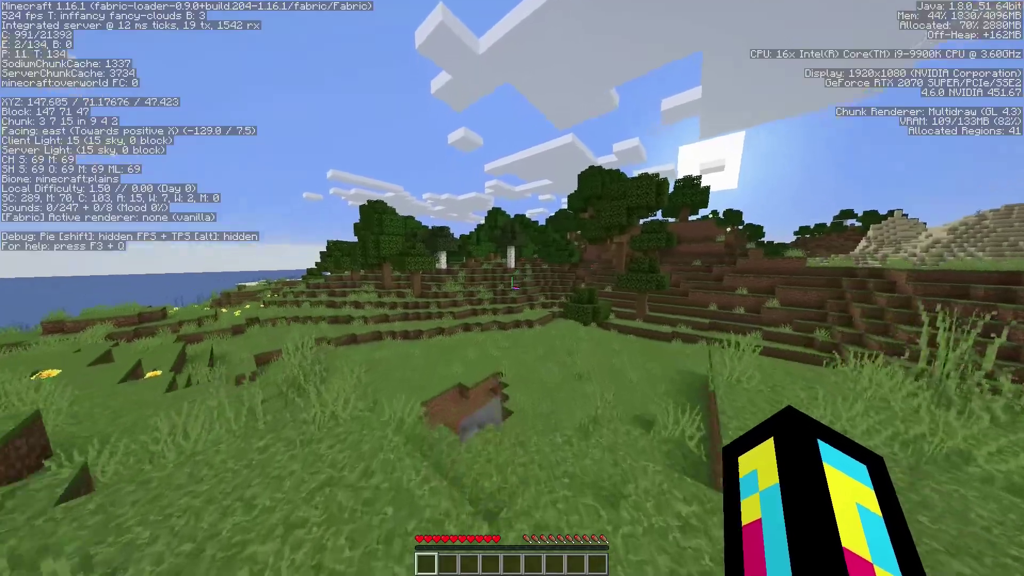
pyautogui.press('w')
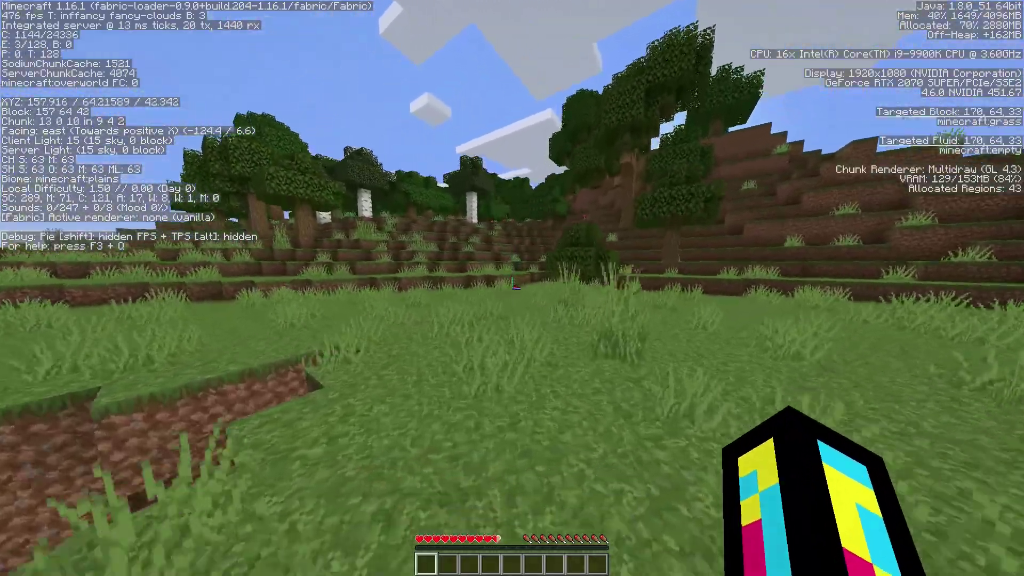
pyautogui.press('w')
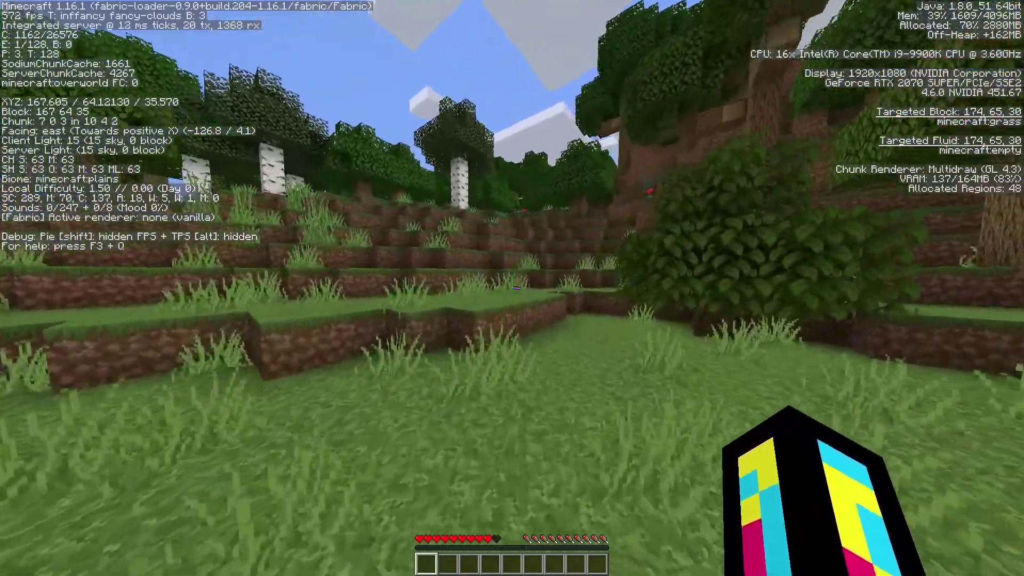
# Step: Climb the grassy ledges and walk through the woods past the birch tree
pyautogui.press('w')
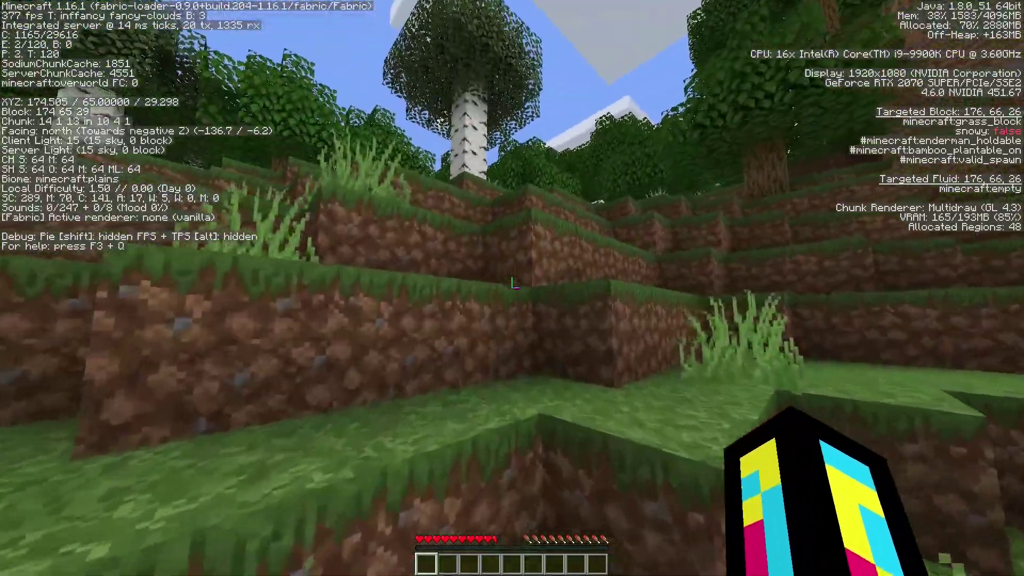
pyautogui.press('w')
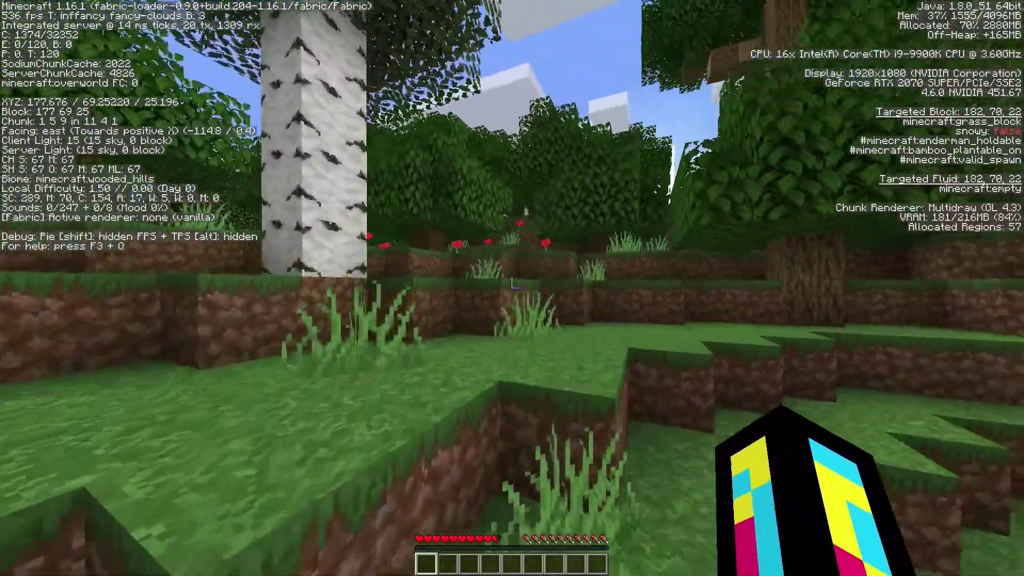
pyautogui.press('w')
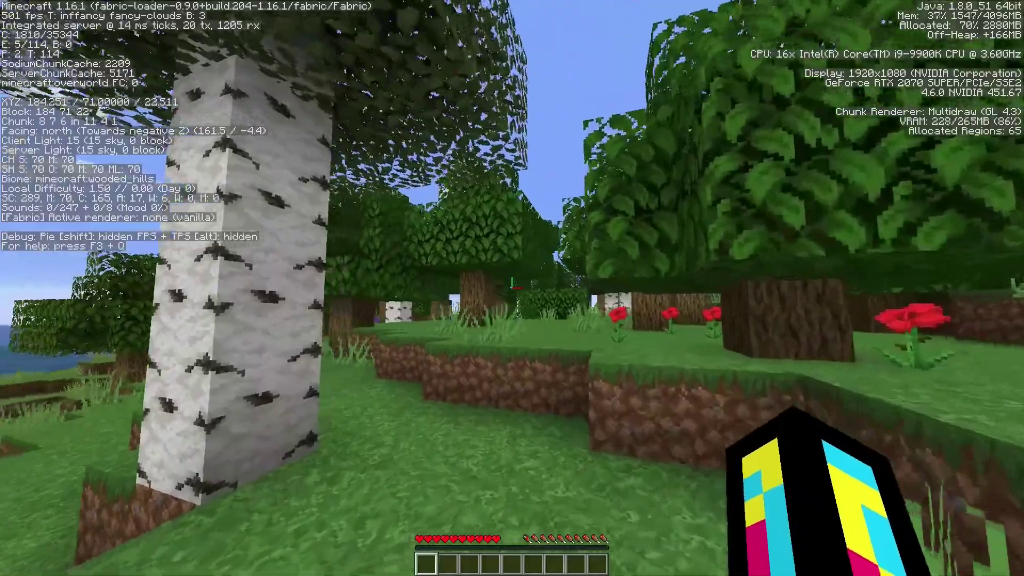
pyautogui.press('w')
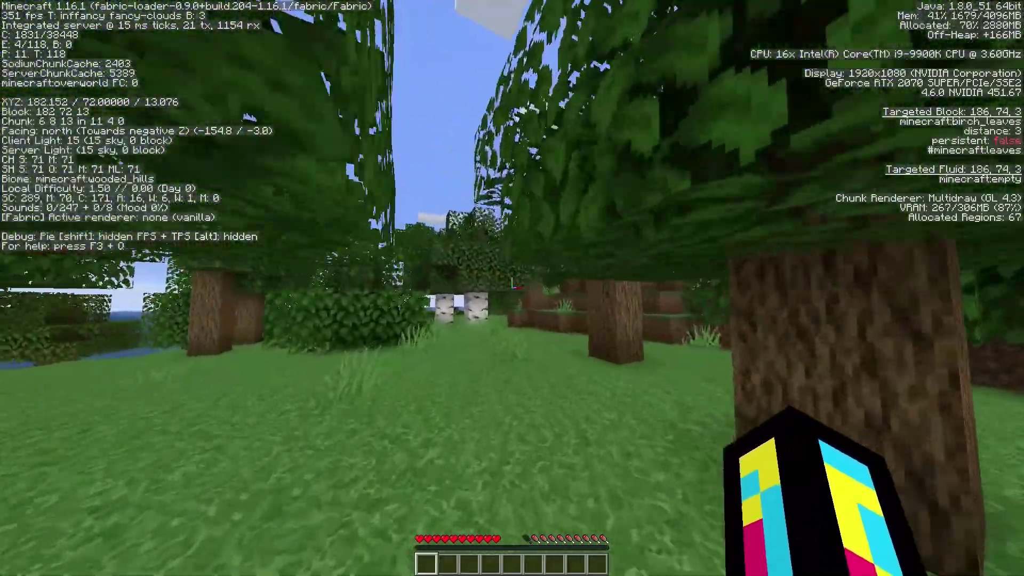
pyautogui.press('w')
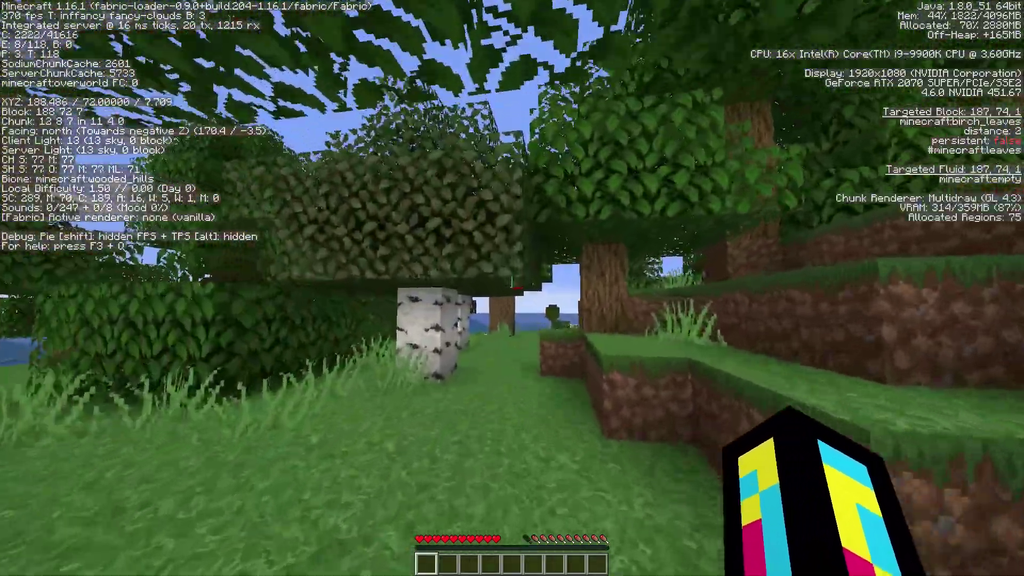
pyautogui.press('w')
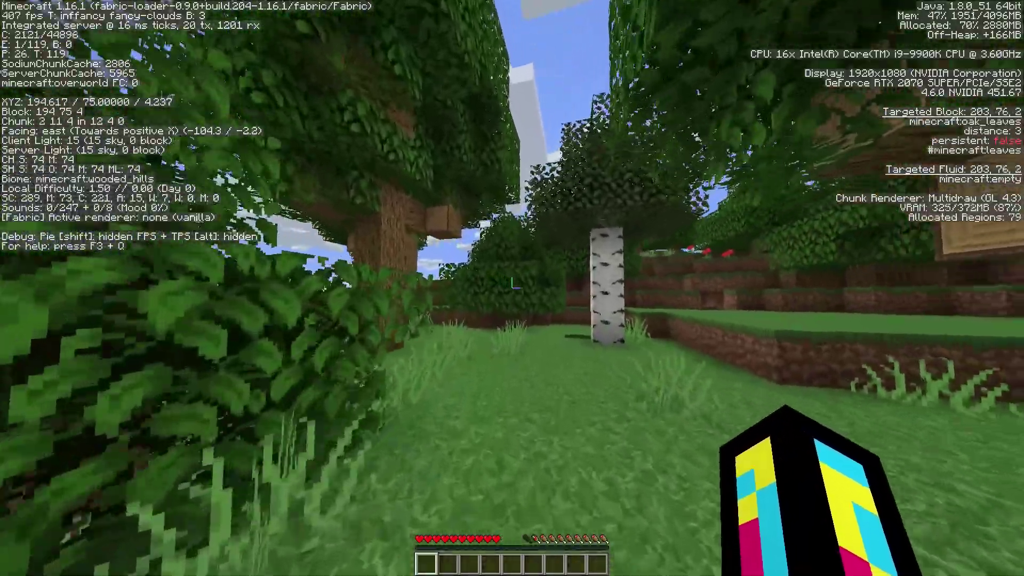
pyautogui.press('w')
pyautogui.press('w')
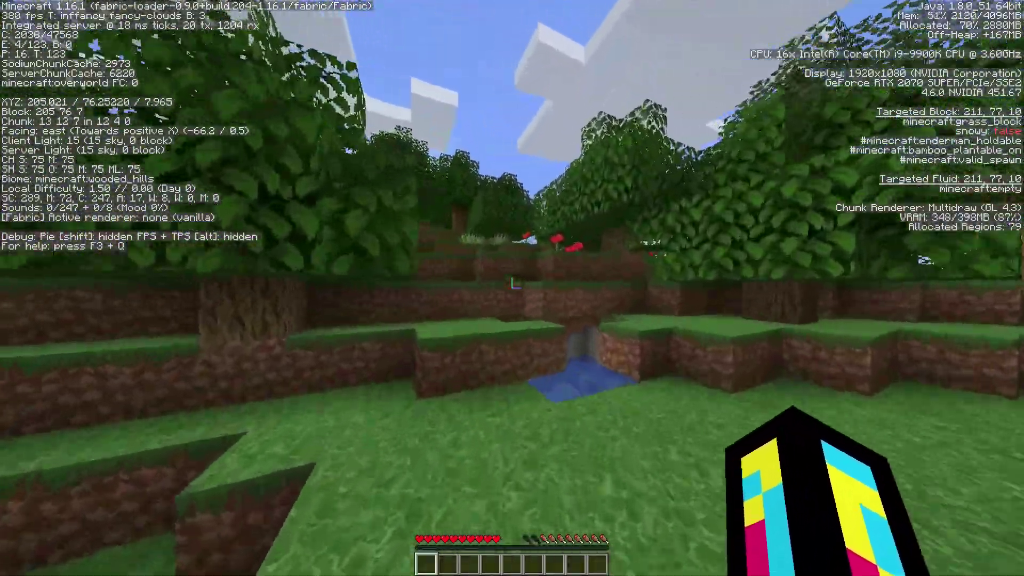
# Step: Climb onto the treetops and look south over the hills and water
pyautogui.press('w')
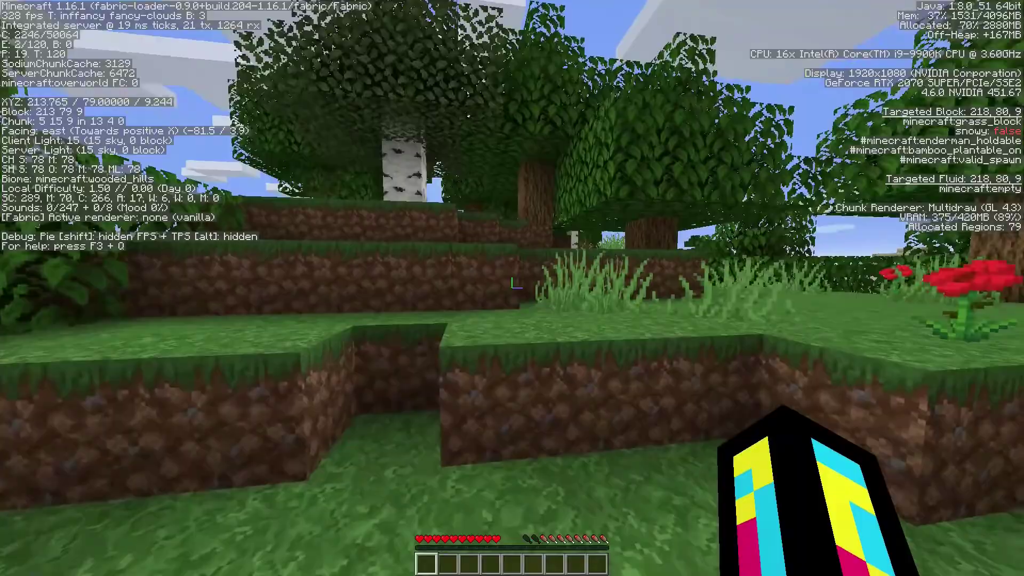
pyautogui.press('w')
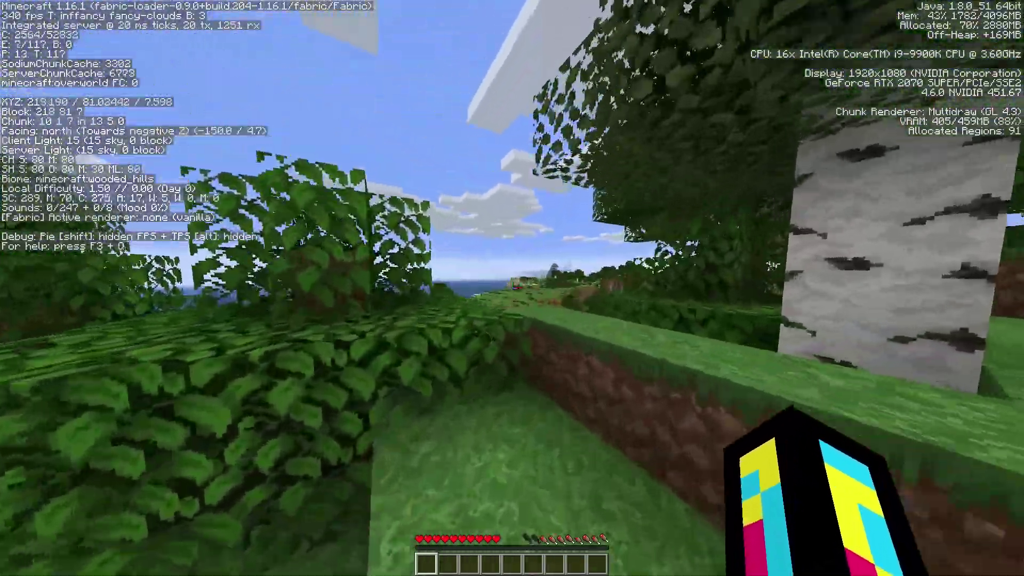
pyautogui.press('w')
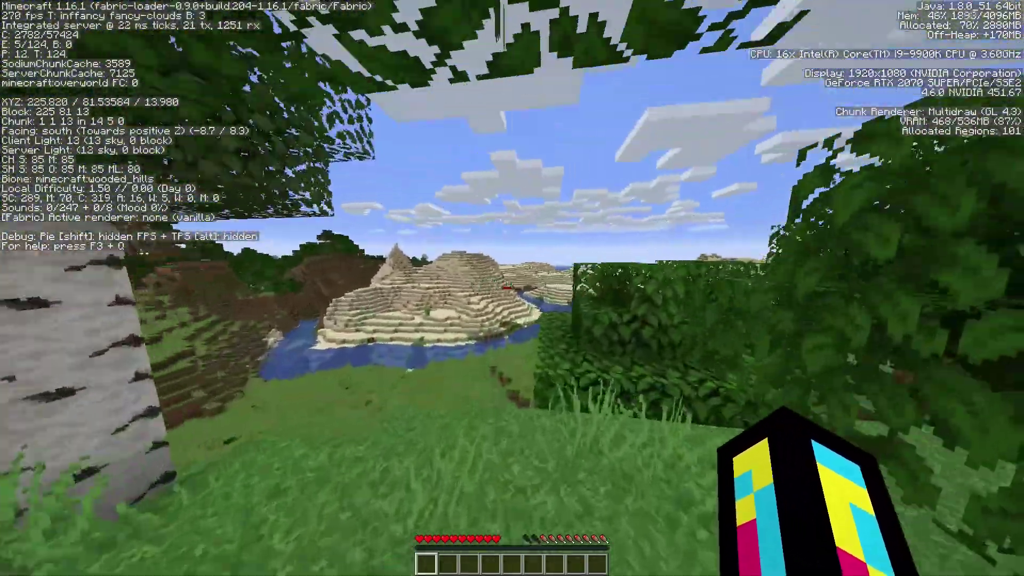
pyautogui.press('w')
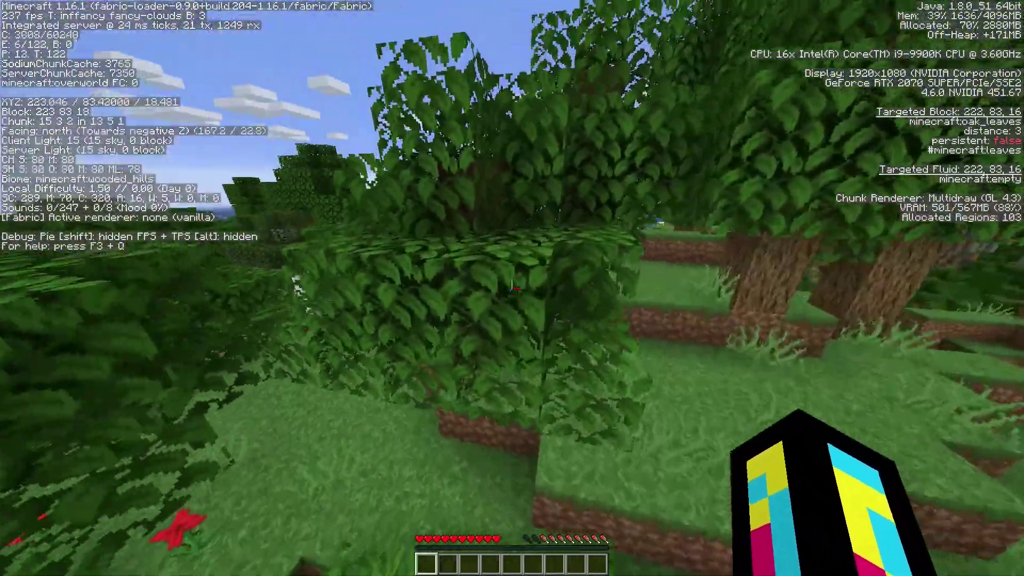
pyautogui.press('w')
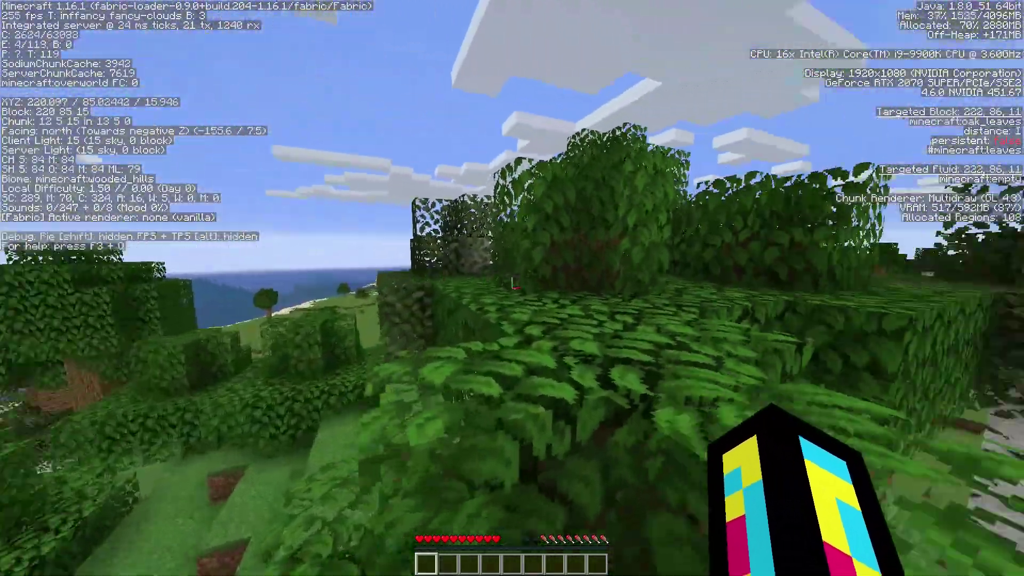
pyautogui.press('w')
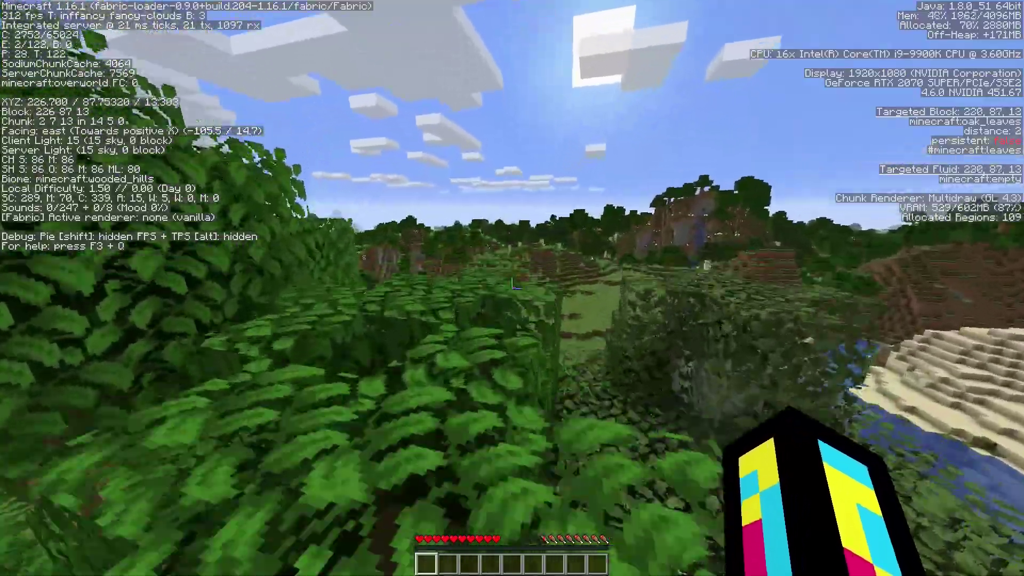
pyautogui.press('w')
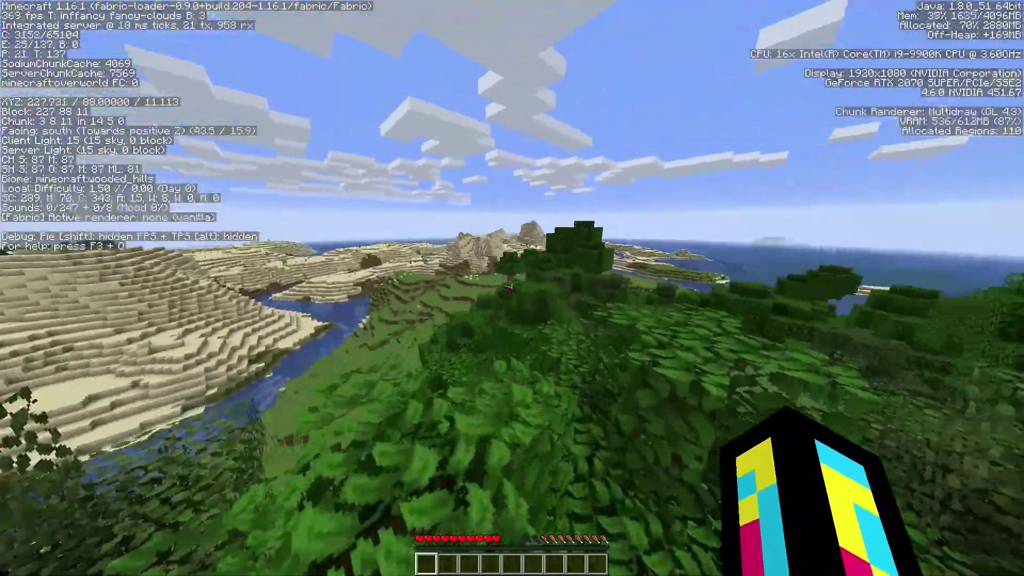
pyautogui.press('w')
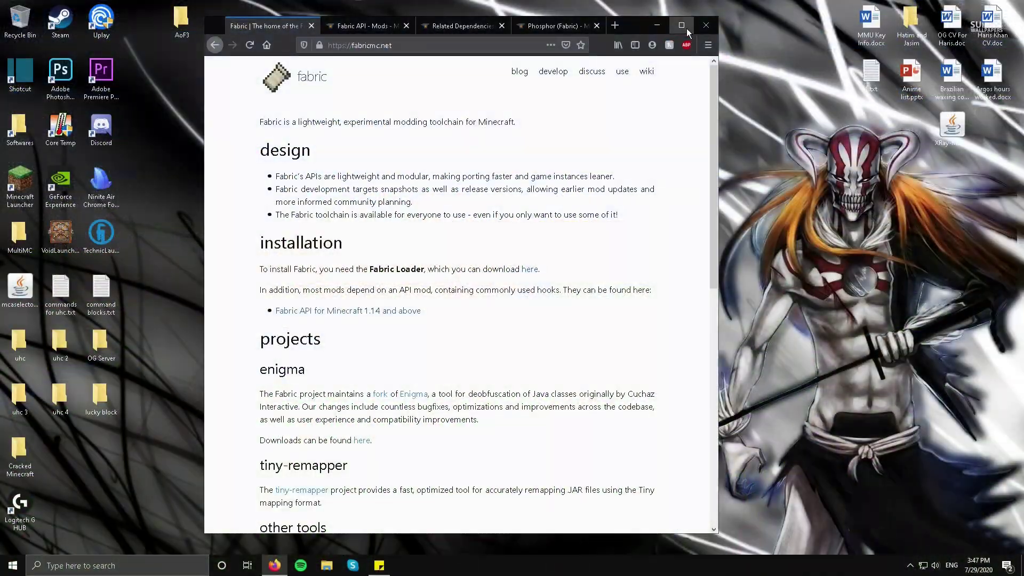
# Step: Maximize Firefox and open fabricmc.net's Fabric installation page in a new tab
pyautogui.click(681, 27)
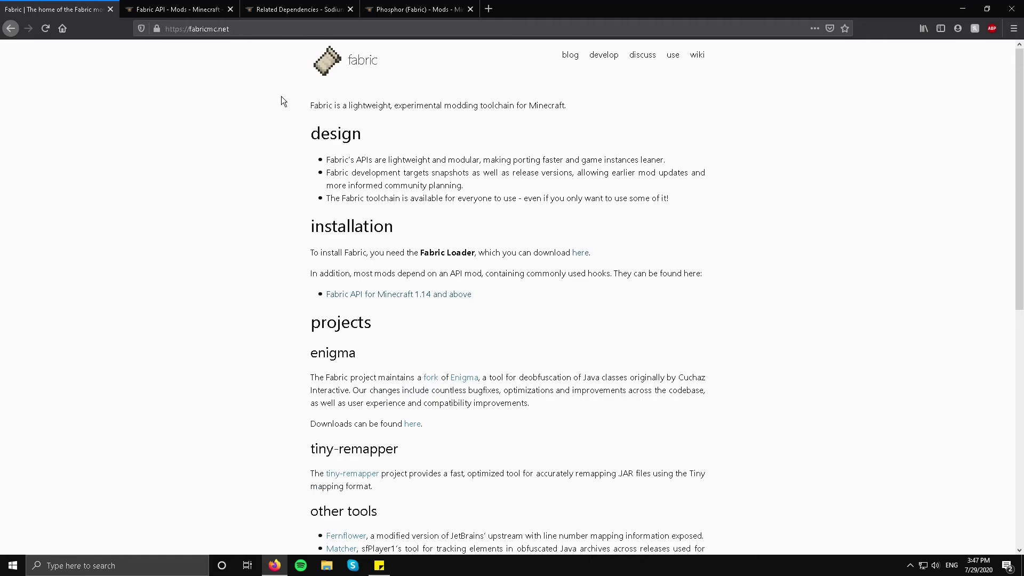
pyautogui.click(214, 29)
pyautogui.click(76, 176)
pyautogui.middleClick(581, 253)
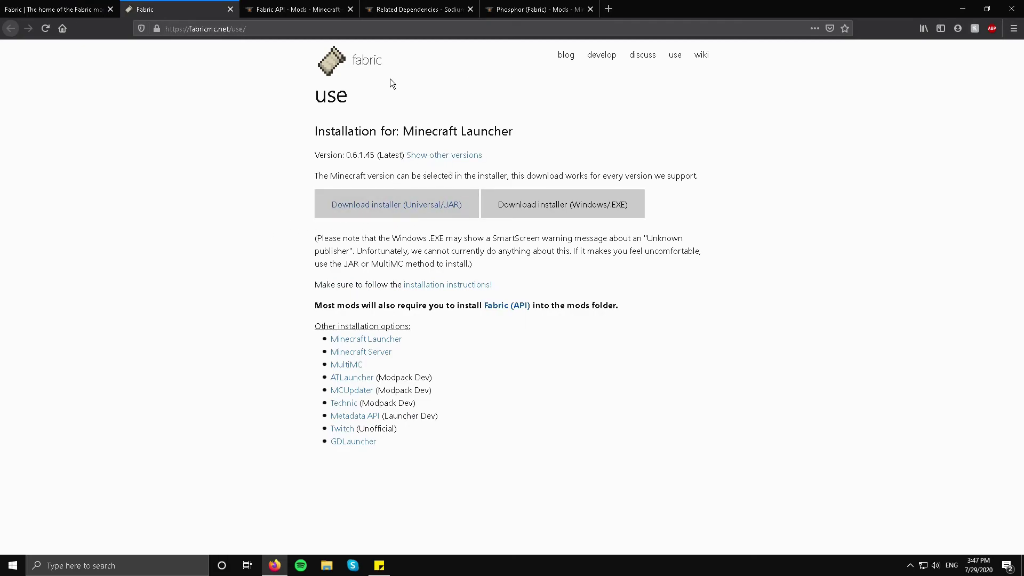
# Step: Close the extra Fabric download tab and open the Fabric API link in a new tab
pyautogui.click(230, 9)
pyautogui.click(140, 10)
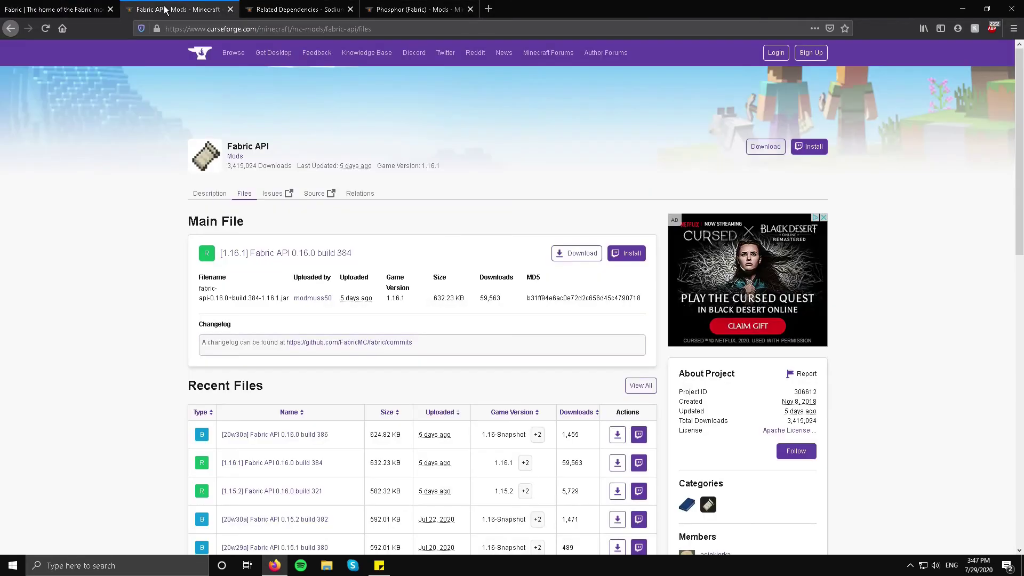
pyautogui.click(56, 9)
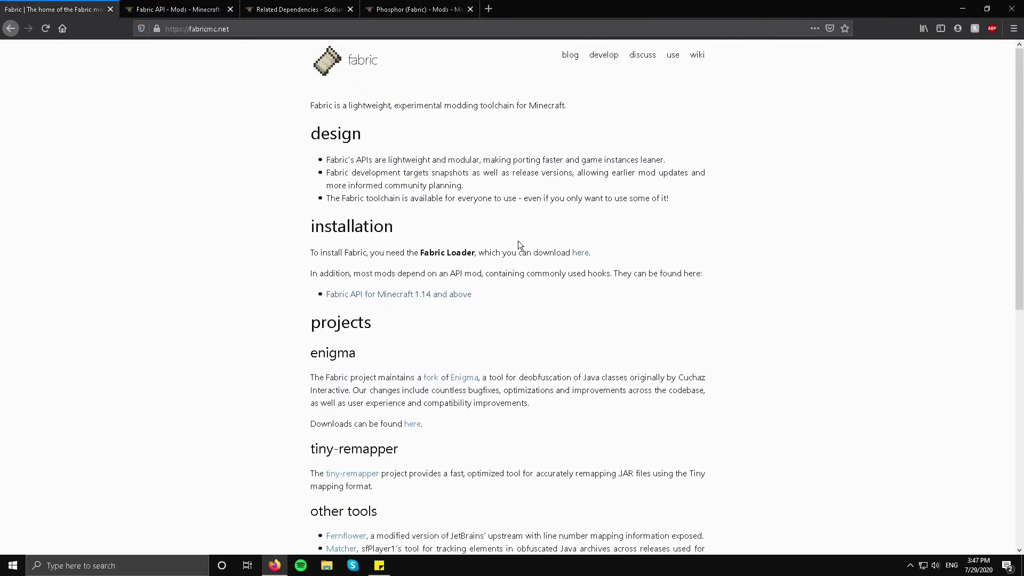
pyautogui.middleClick(382, 296)
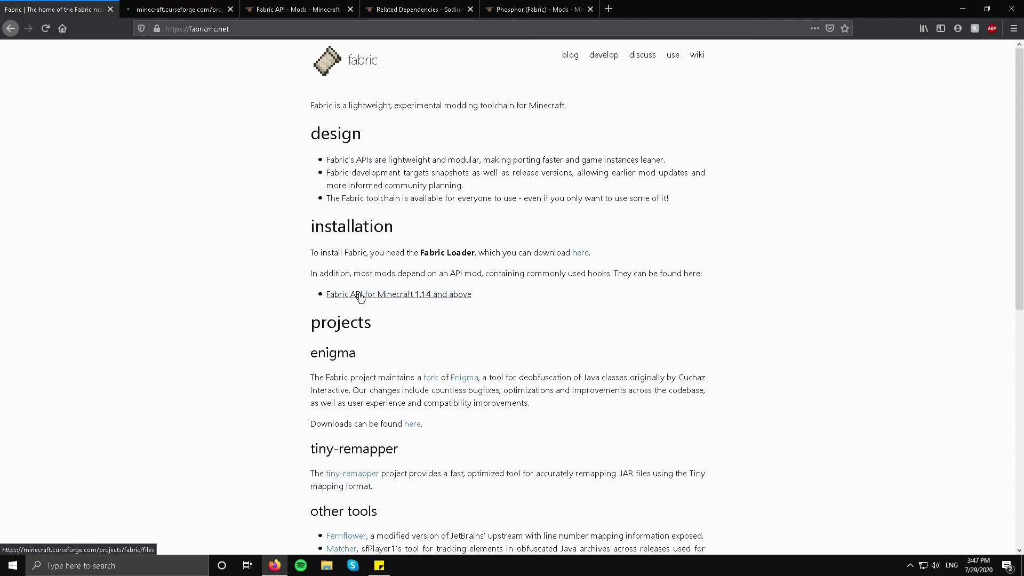
# Step: Review the Fabric API files, close its duplicate tab, and go to Sodium's dependencies page
pyautogui.click(199, 10)
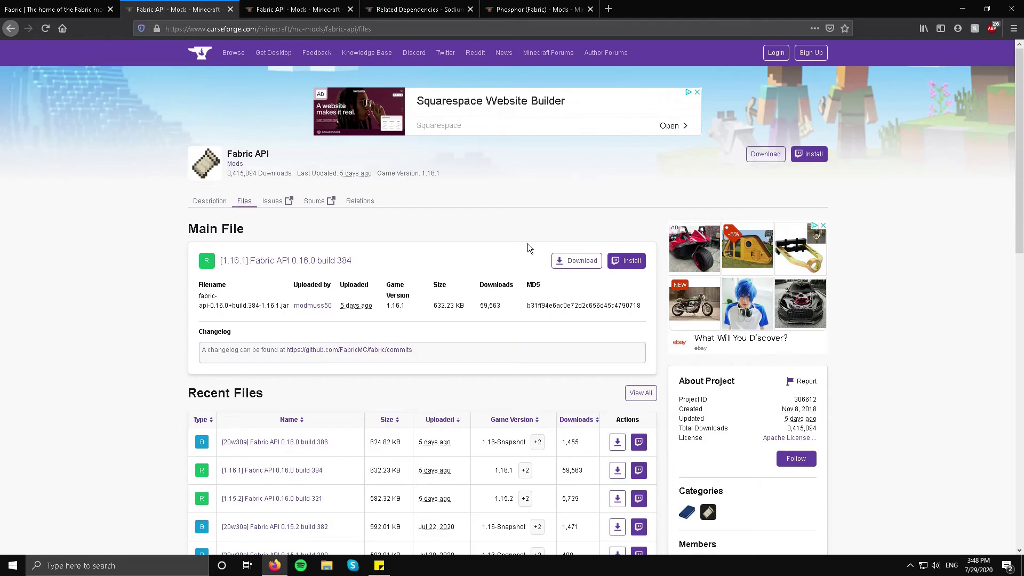
pyautogui.click(231, 9)
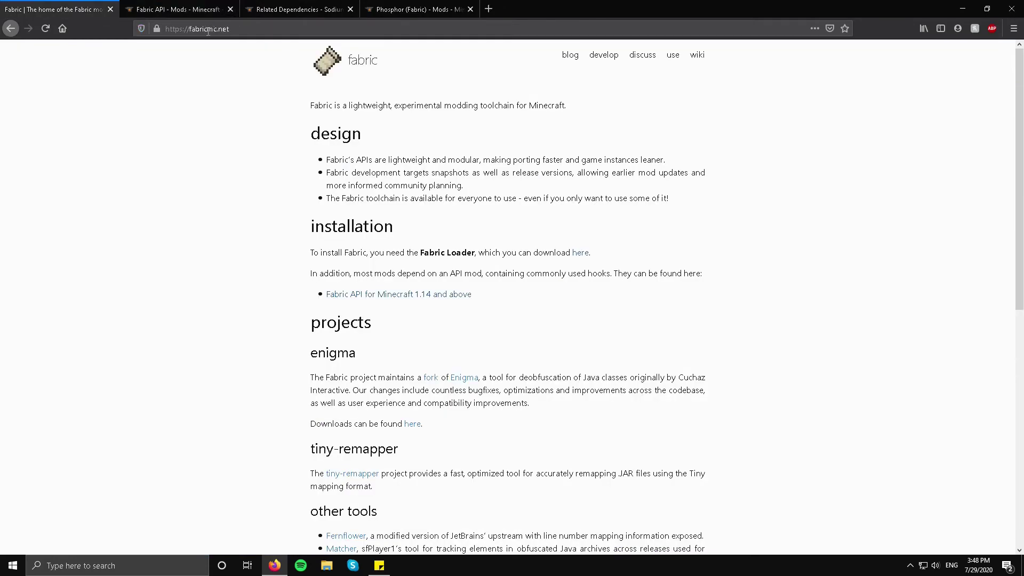
pyautogui.click(282, 11)
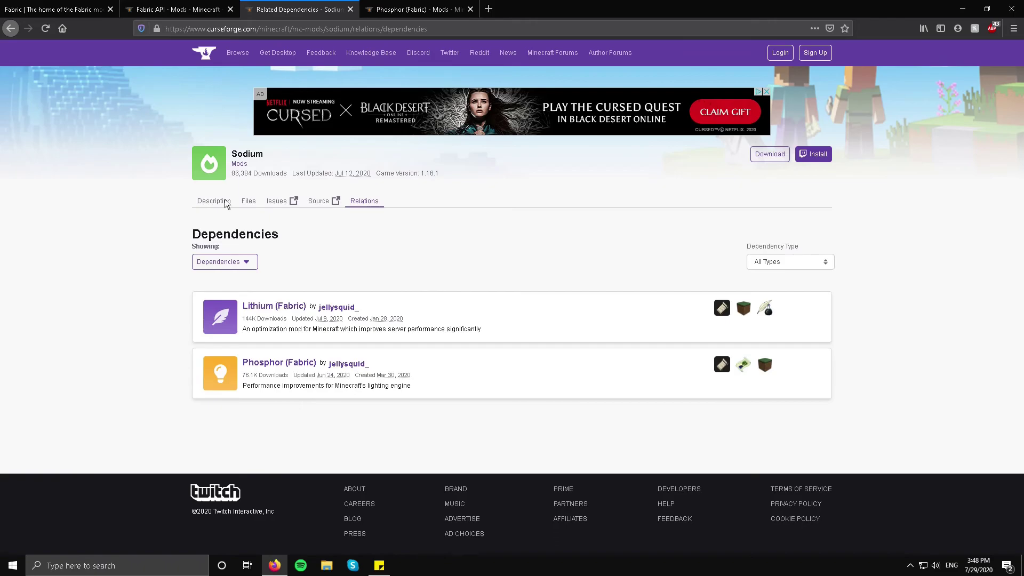
# Step: Check Sodium's and Phosphor (Fabric)'s 1.16.1 files, then return to the Fabric homepage tab
pyautogui.click(247, 201)
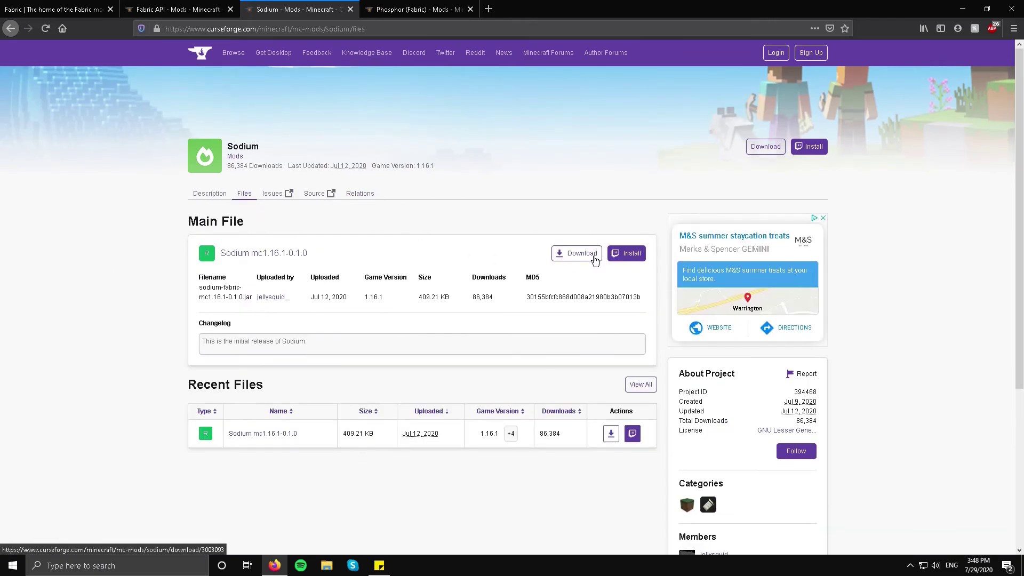
pyautogui.click(436, 9)
pyautogui.moveTo(305, 158); pyautogui.dragTo(273, 203)
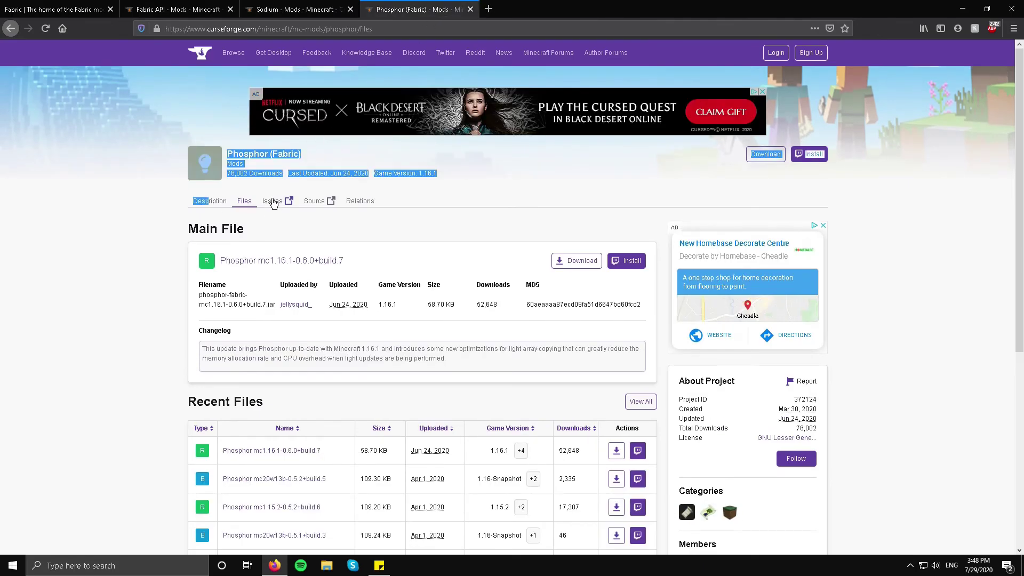
pyautogui.click(147, 220)
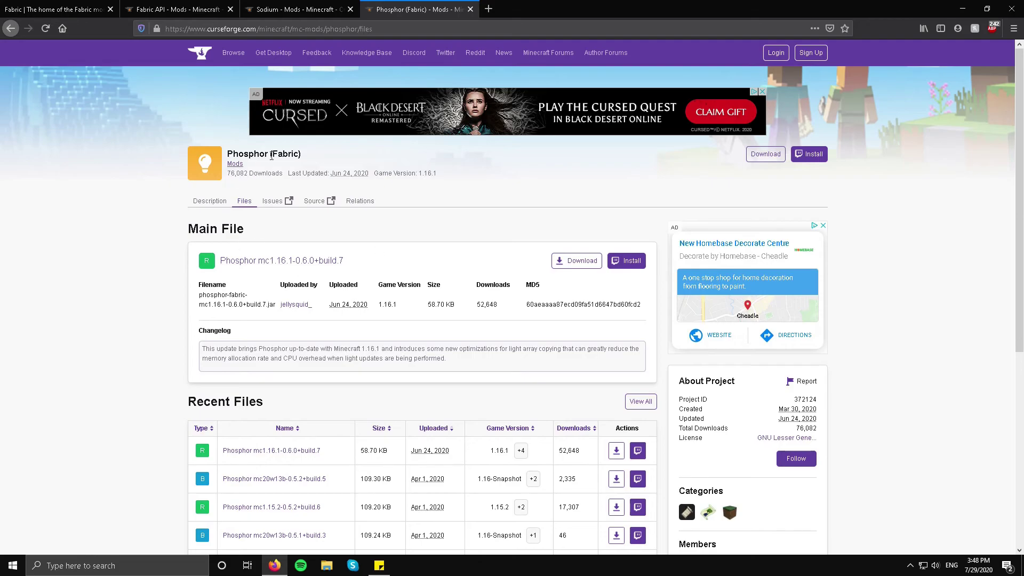
pyautogui.click(30, 10)
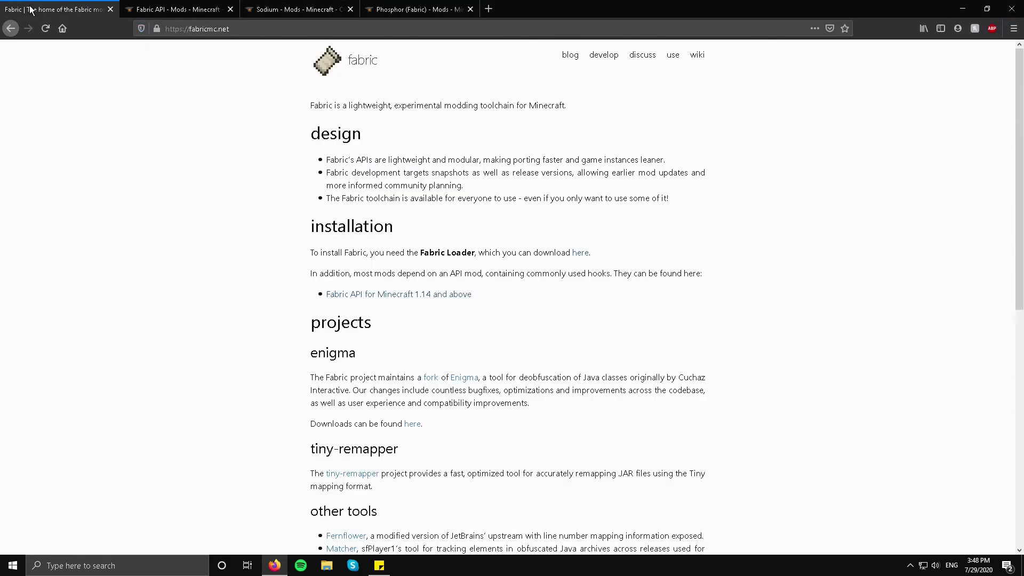
# Step: Download and save the Fabric universal installer jar from the Fabric site
pyautogui.click(962, 10)
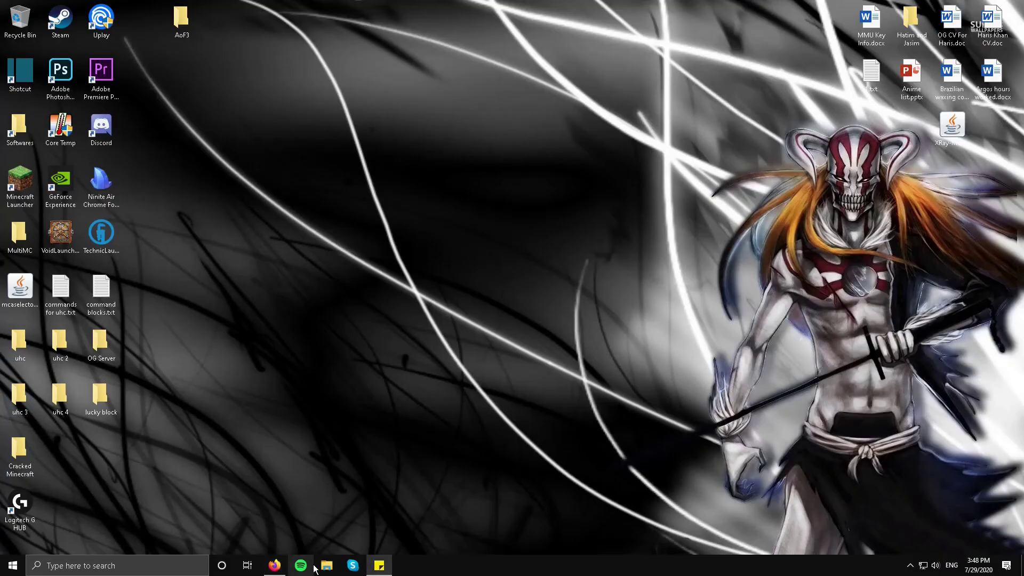
pyautogui.click(274, 565)
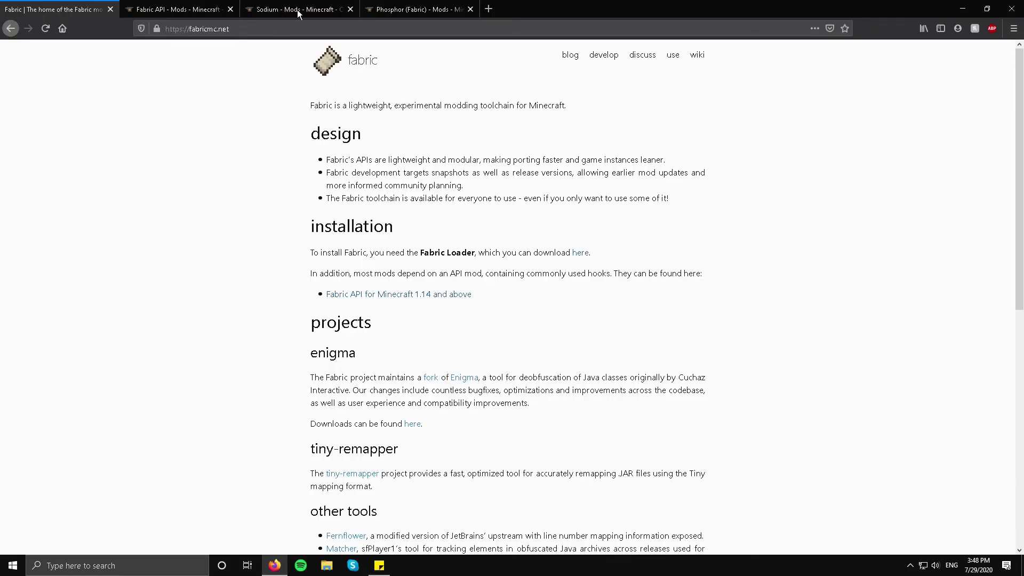
pyautogui.click(580, 253)
pyautogui.click(418, 204)
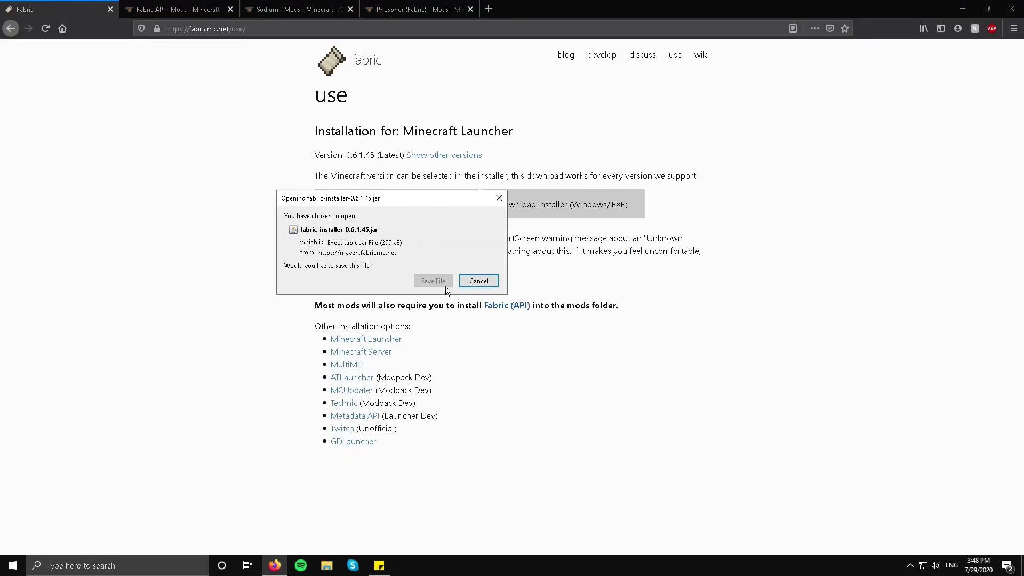
pyautogui.click(433, 281)
# Step: Drag the installer jar from the Downloads panel onto the desktop and close Firefox
pyautogui.doubleClick(904, 6)
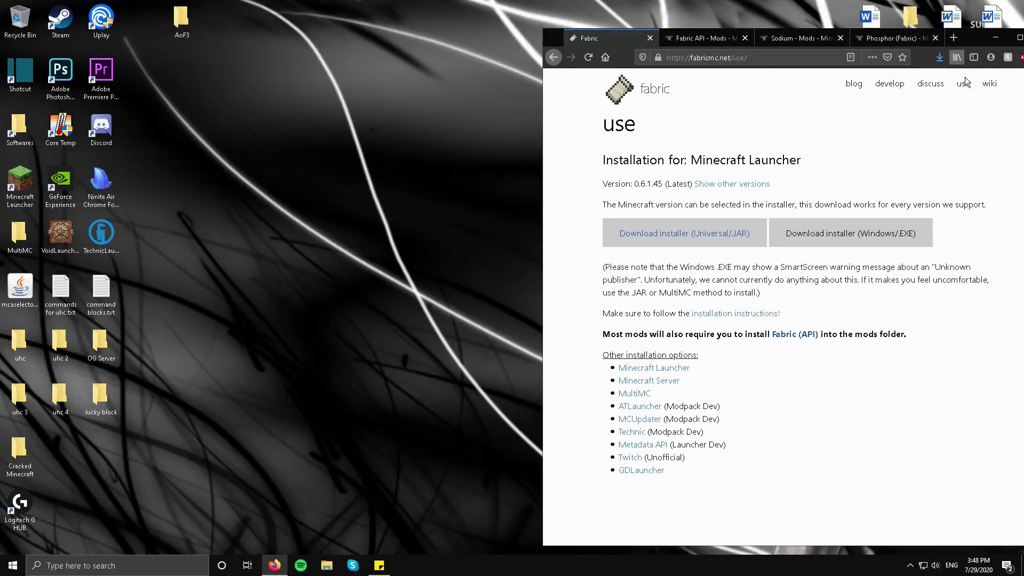
pyautogui.click(938, 57)
pyautogui.moveTo(792, 80); pyautogui.dragTo(497, 181)
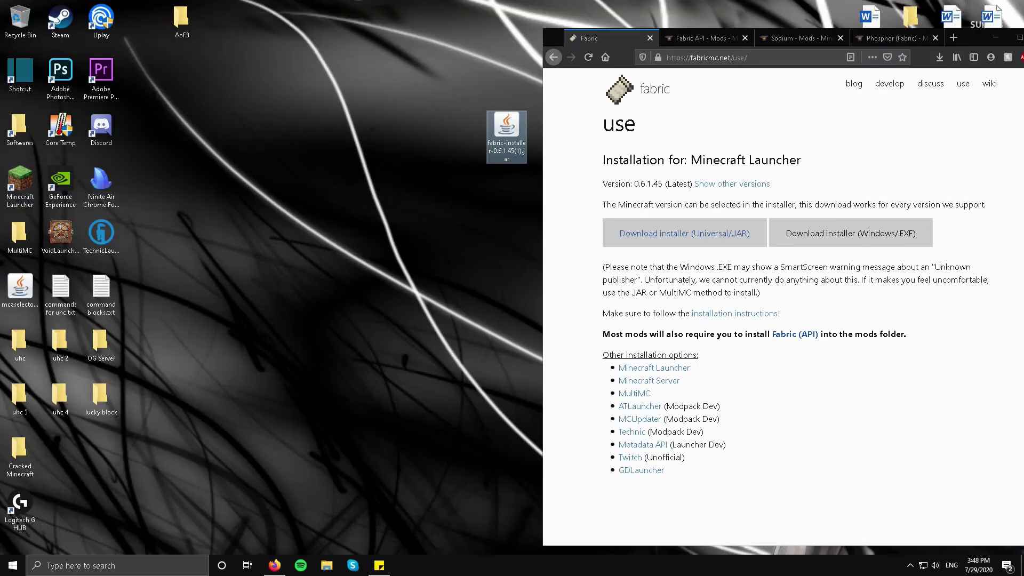
pyautogui.moveTo(881, 37); pyautogui.dragTo(600, 31)
pyautogui.click(762, 32)
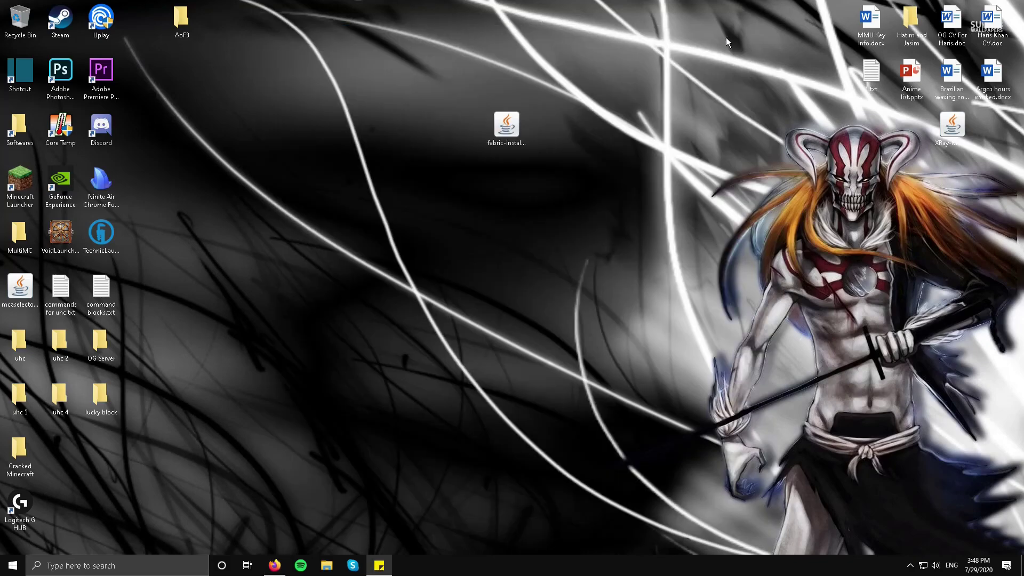
# Step: In the Fabric installer, keep Minecraft 1.16.1 and loader version 0.9.0+build.204
pyautogui.click(522, 147)
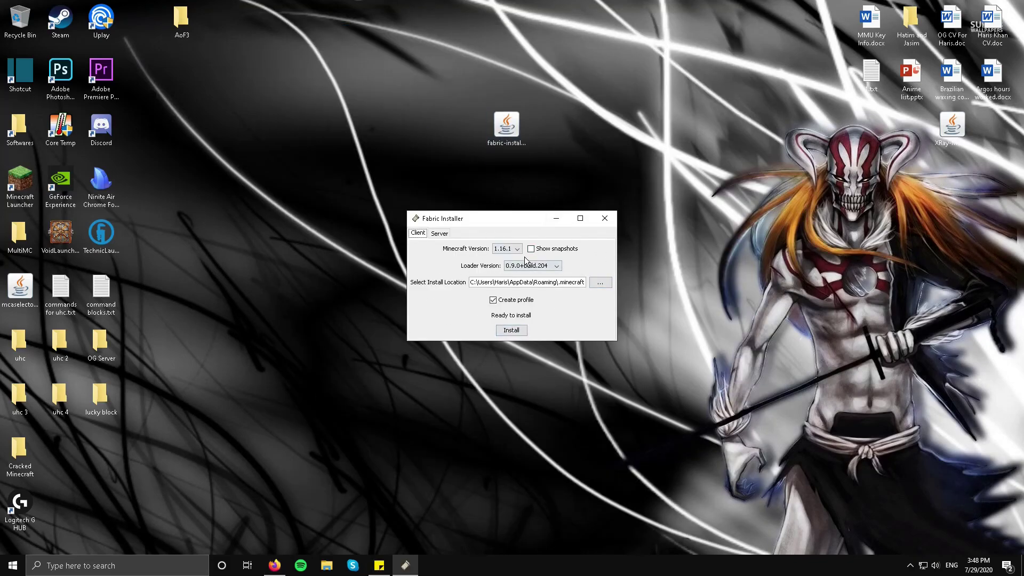
pyautogui.click(507, 248)
pyautogui.click(531, 265)
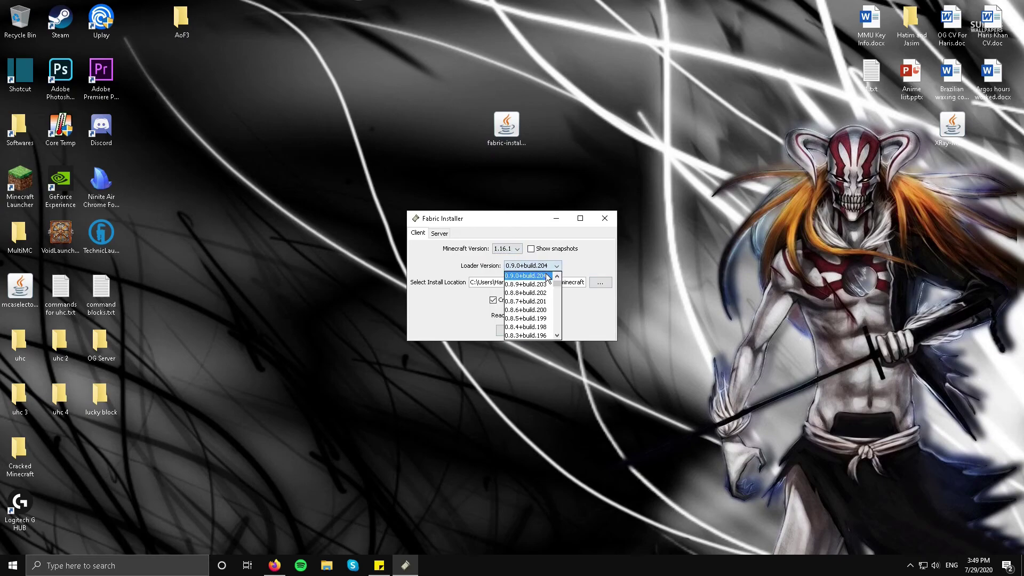
pyautogui.click(529, 275)
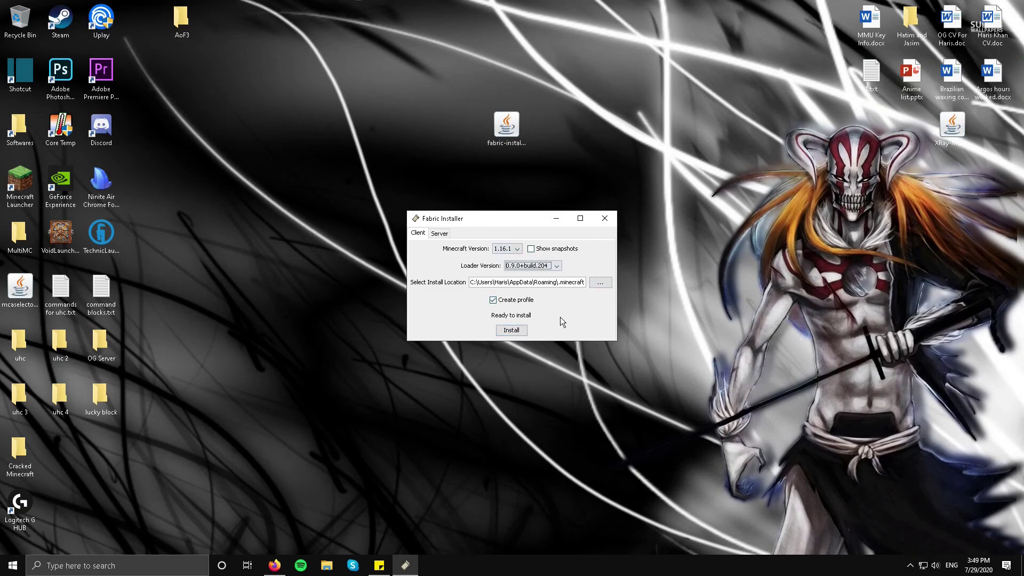
pyautogui.hotkey('shift', 'Tab')
pyautogui.click(604, 218)
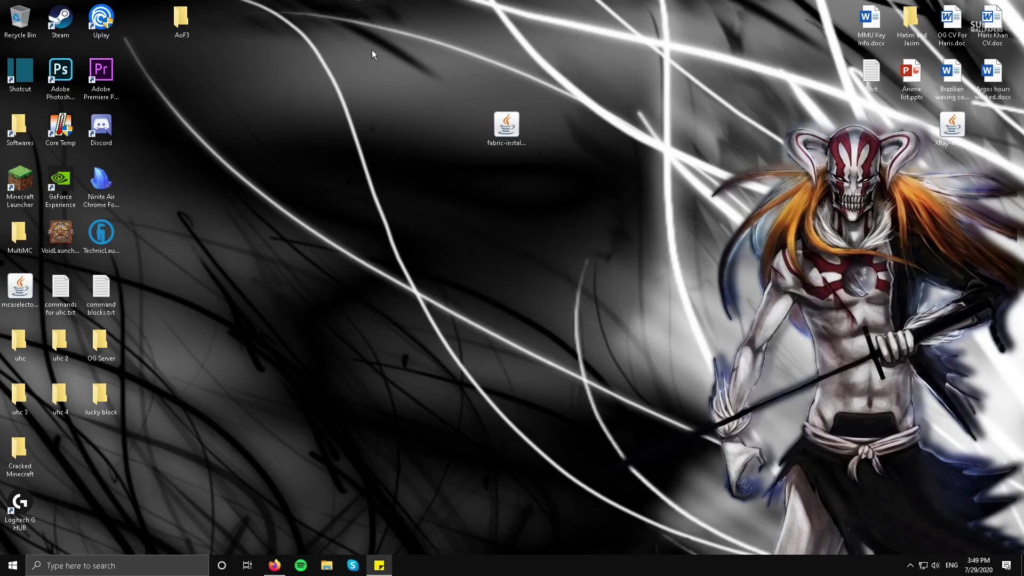
pyautogui.doubleClick(20, 185)
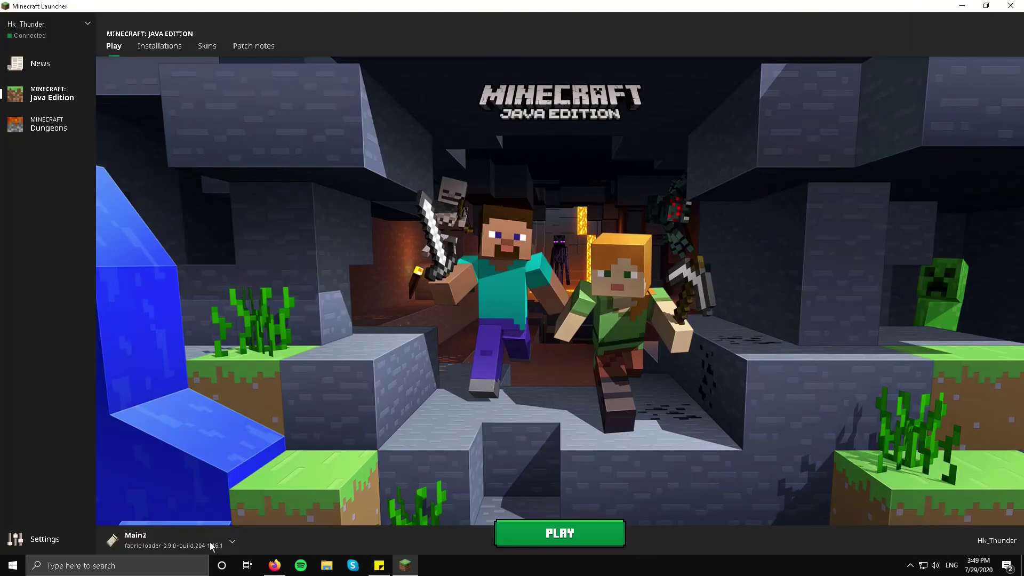
pyautogui.click(206, 543)
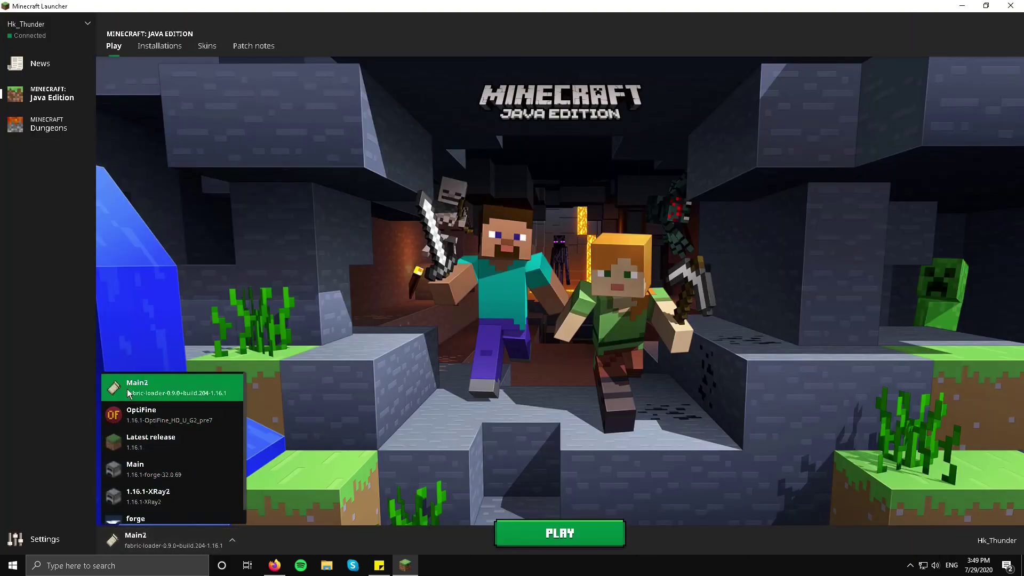
pyautogui.click(147, 544)
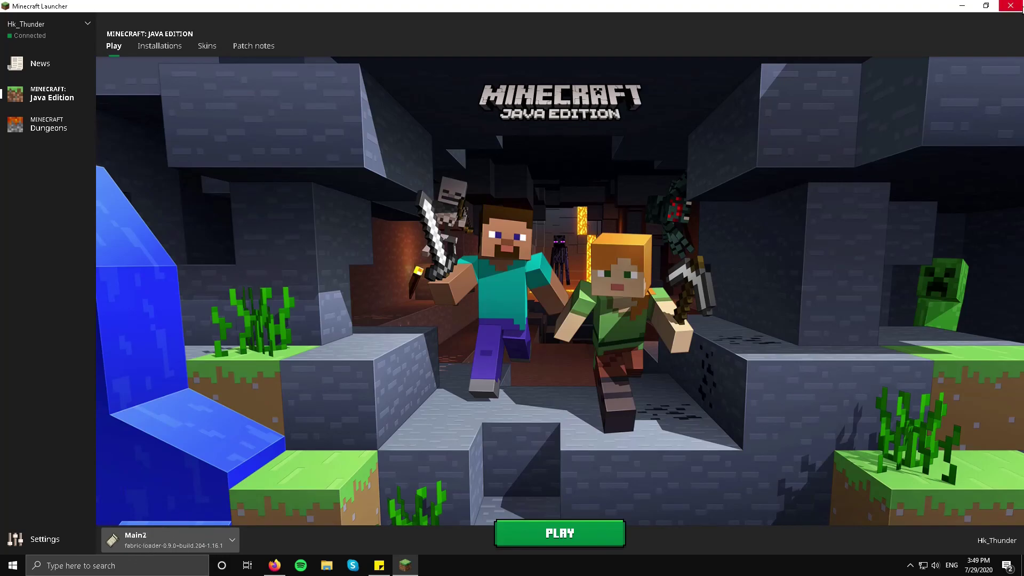
pyautogui.click(1009, 7)
pyautogui.moveTo(274, 565)
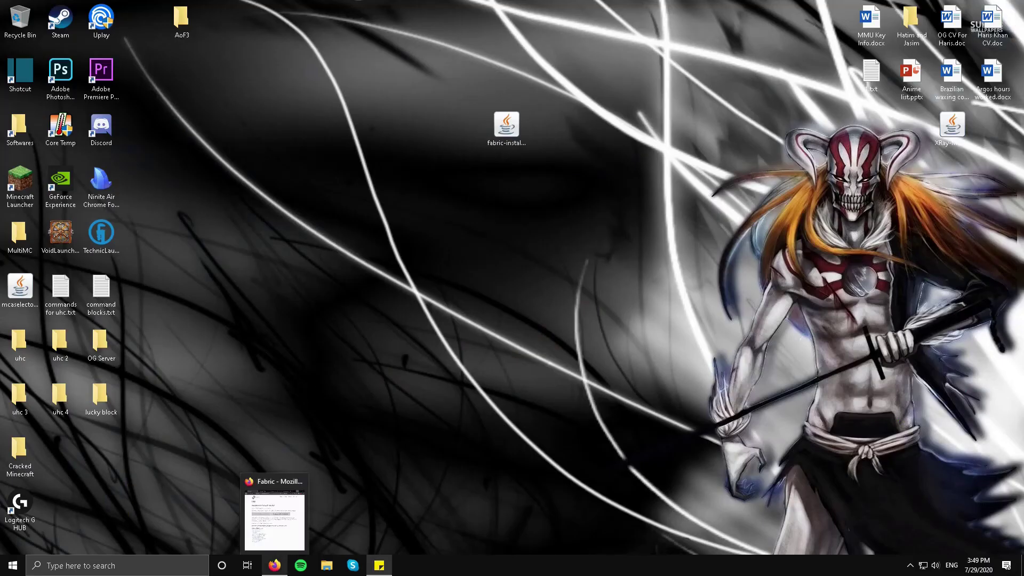
pyautogui.click(120, 565)
pyautogui.write('%')
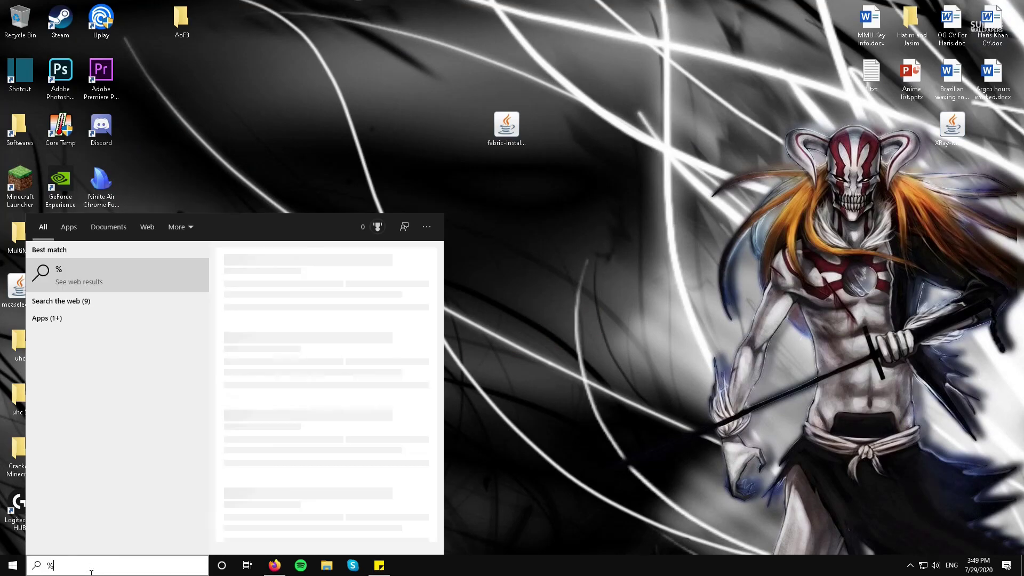
pyautogui.write('appdata%')
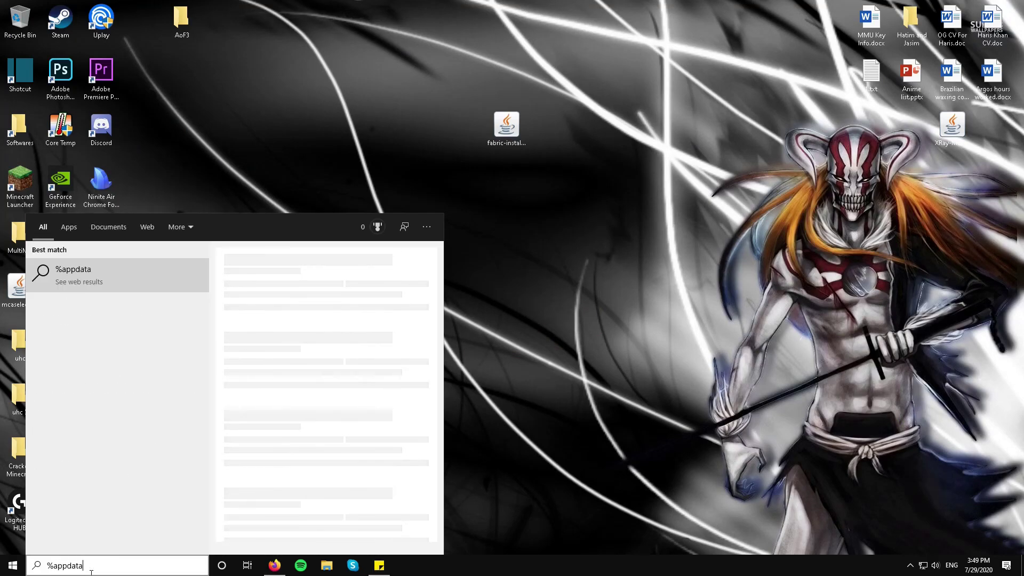
pyautogui.press('Return')
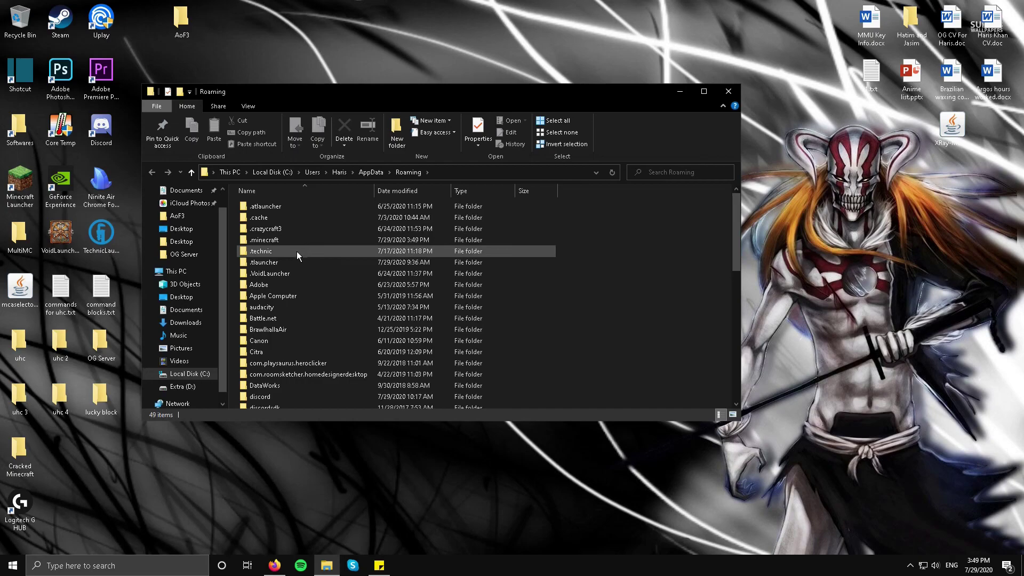
pyautogui.doubleClick(297, 254)
pyautogui.doubleClick(258, 308)
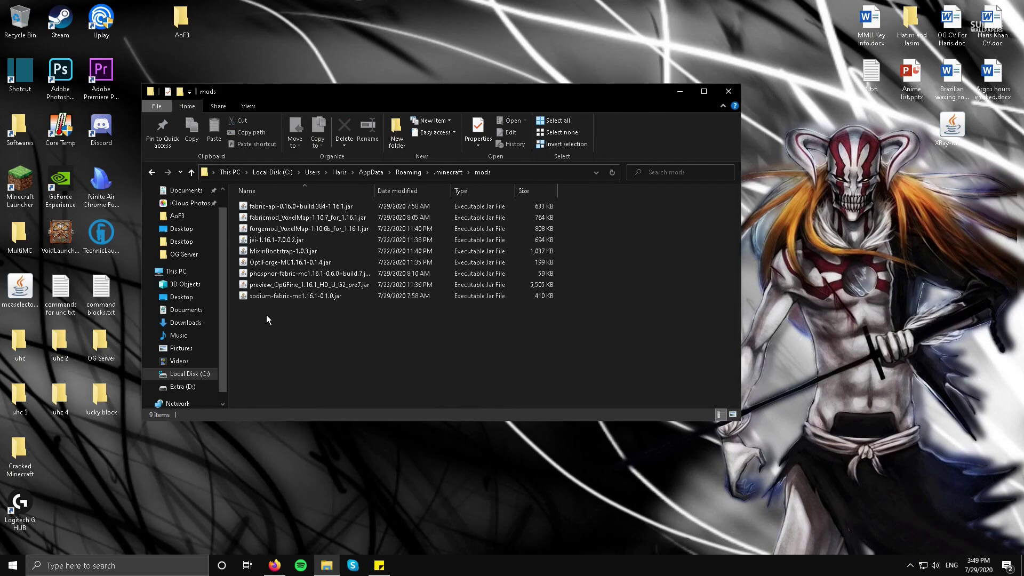
pyautogui.click(274, 566)
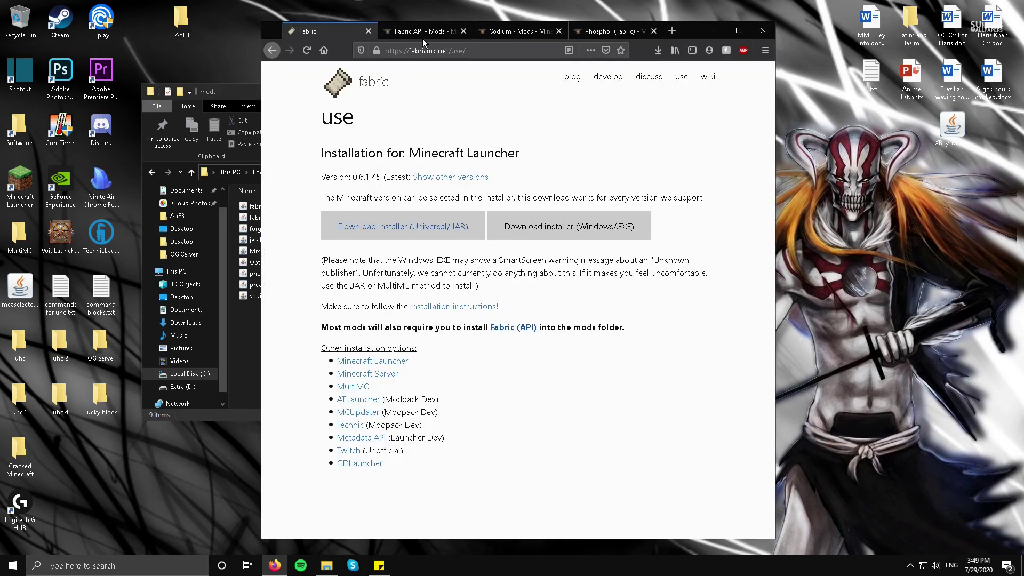
pyautogui.click(424, 33)
pyautogui.click(511, 30)
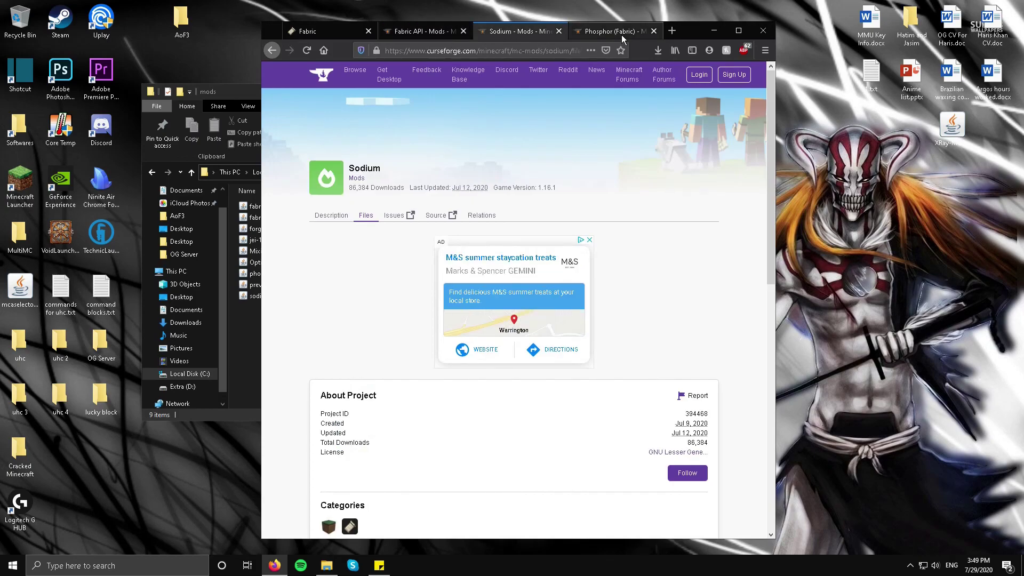
pyautogui.click(607, 30)
pyautogui.click(240, 355)
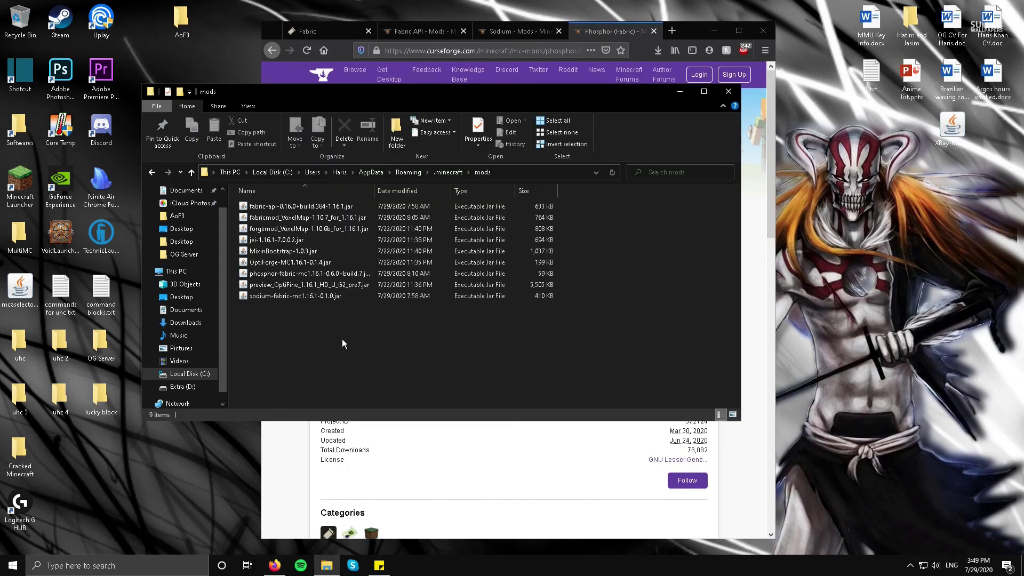
pyautogui.click(714, 32)
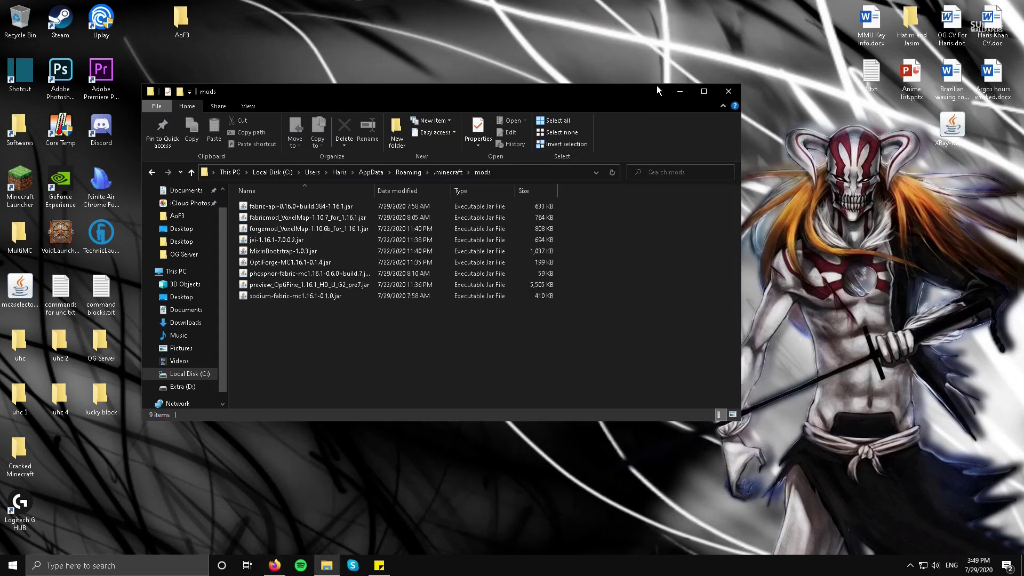
pyautogui.click(729, 91)
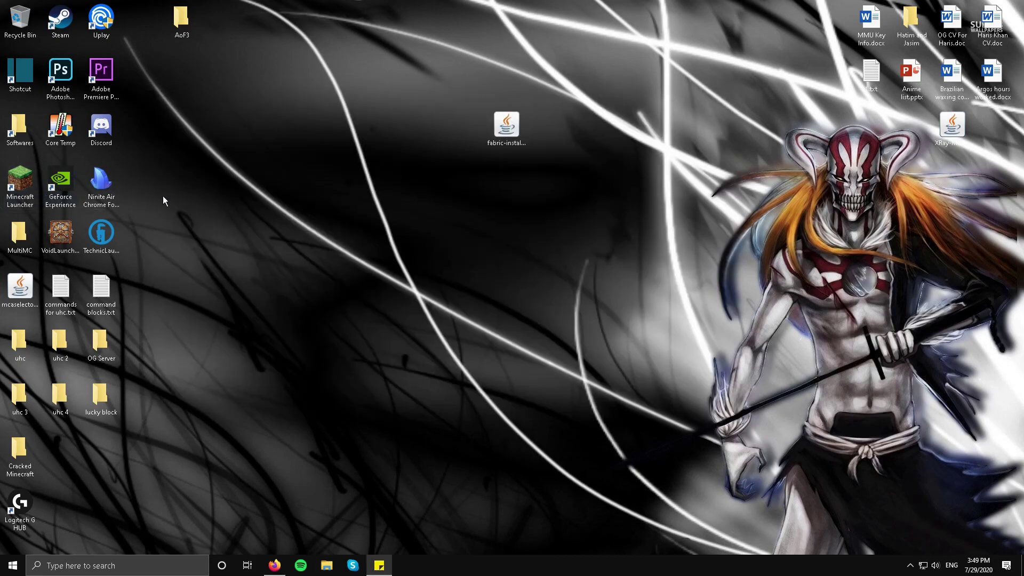
pyautogui.click(19, 186)
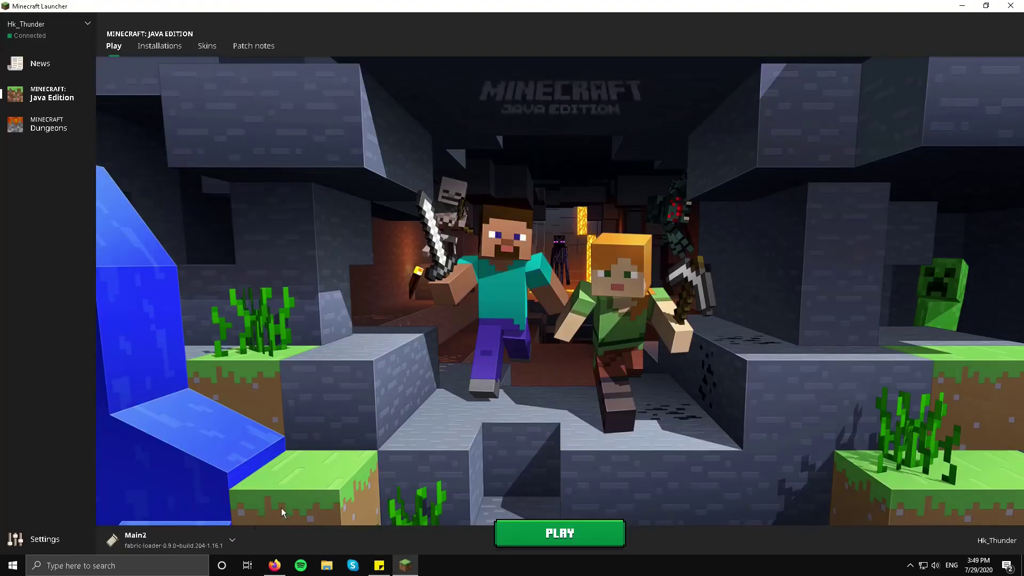
pyautogui.click(164, 546)
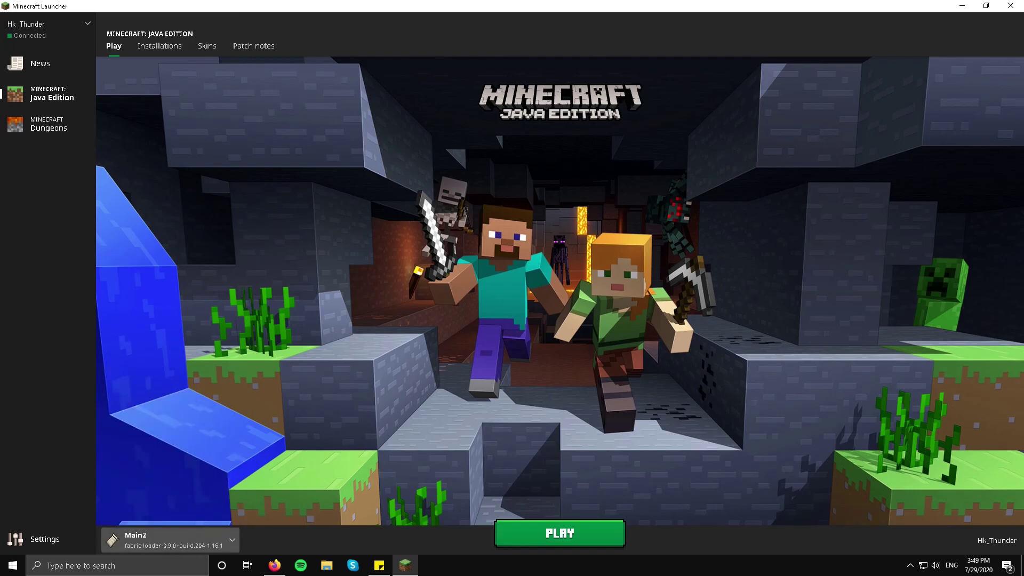
pyautogui.click(1010, 7)
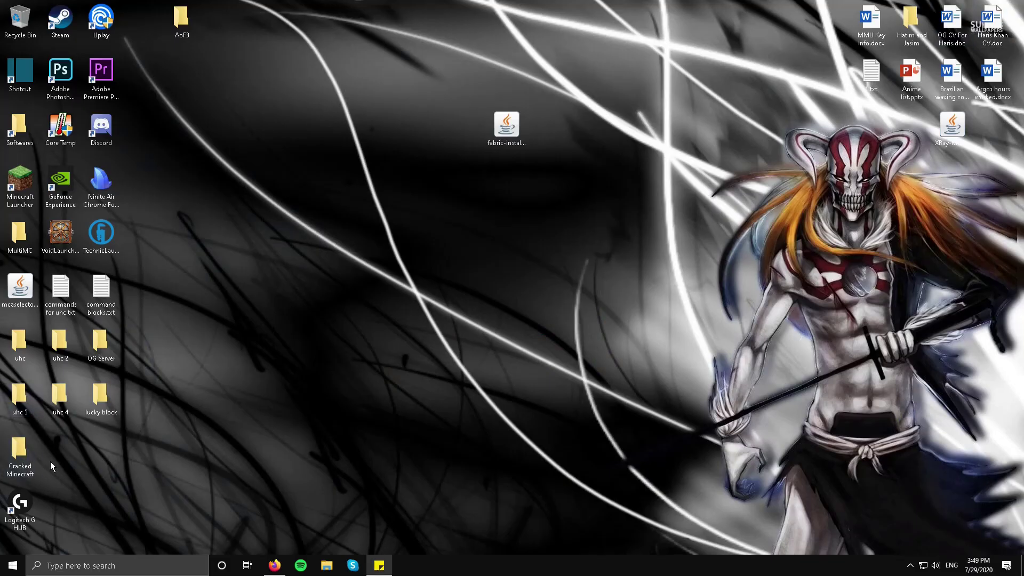
# Step: Launch TLauncher from the Cracked Minecraft folder, confirm the fabric-loader 0.9.0+build.204 version, then close it
pyautogui.click(23, 467)
pyautogui.doubleClick(23, 467)
pyautogui.click(264, 229)
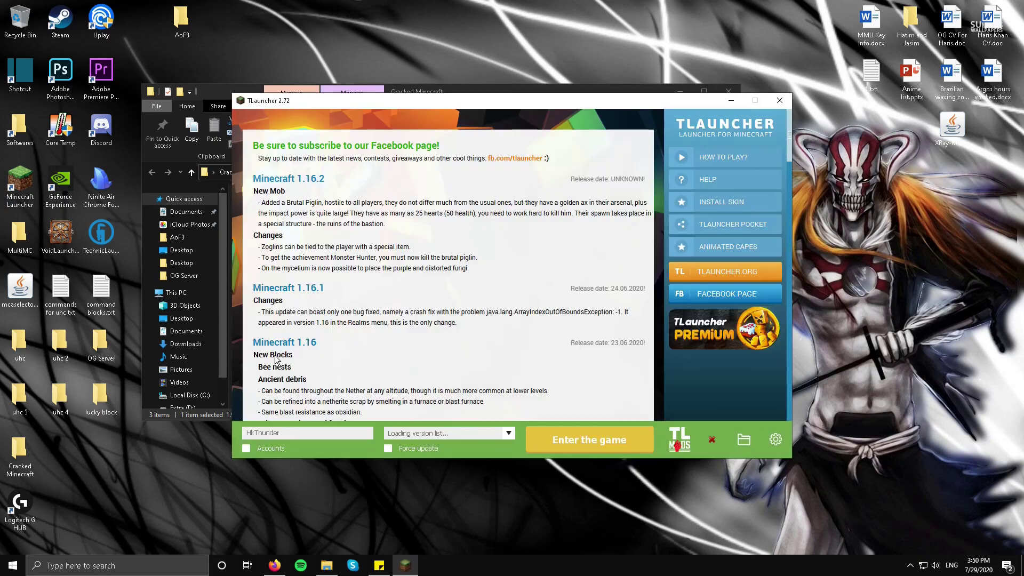
pyautogui.click(470, 434)
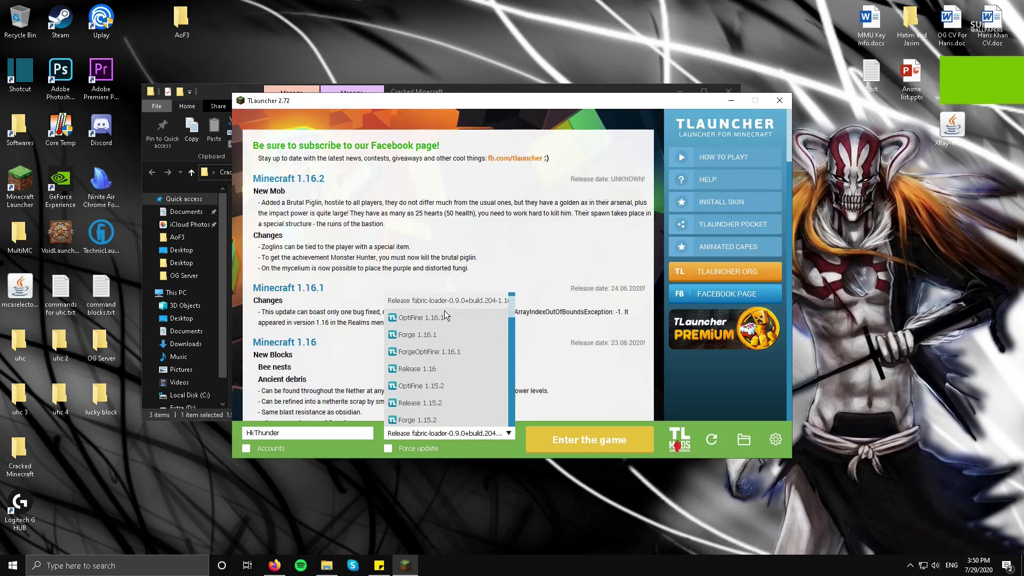
pyautogui.scroll(2, 438, 320)
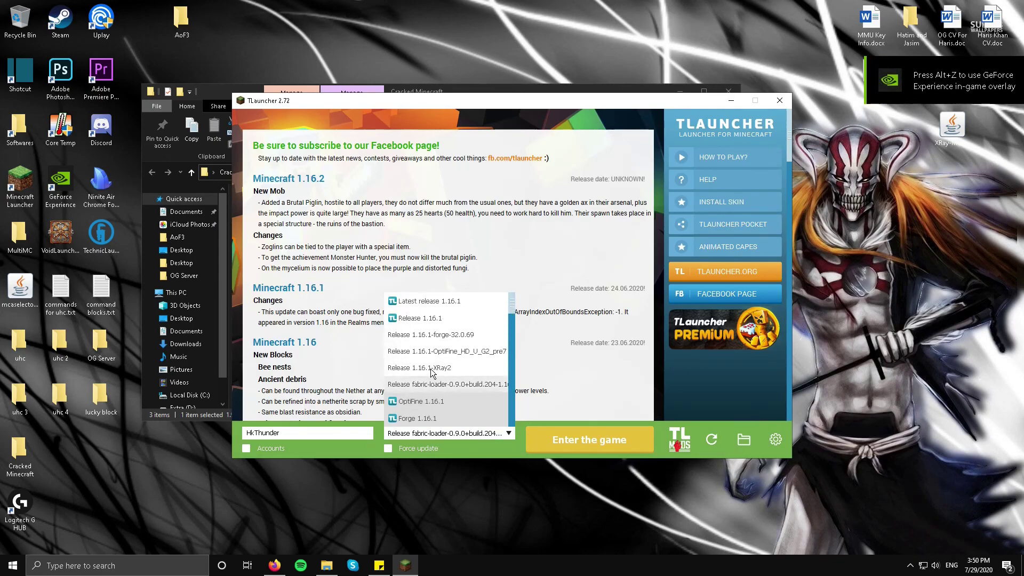
pyautogui.click(468, 447)
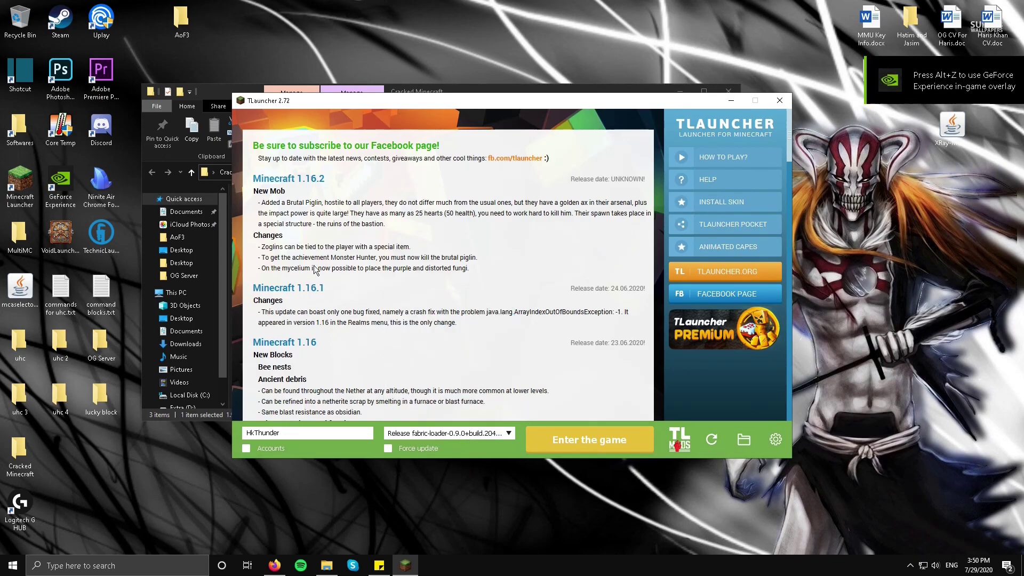
pyautogui.click(783, 102)
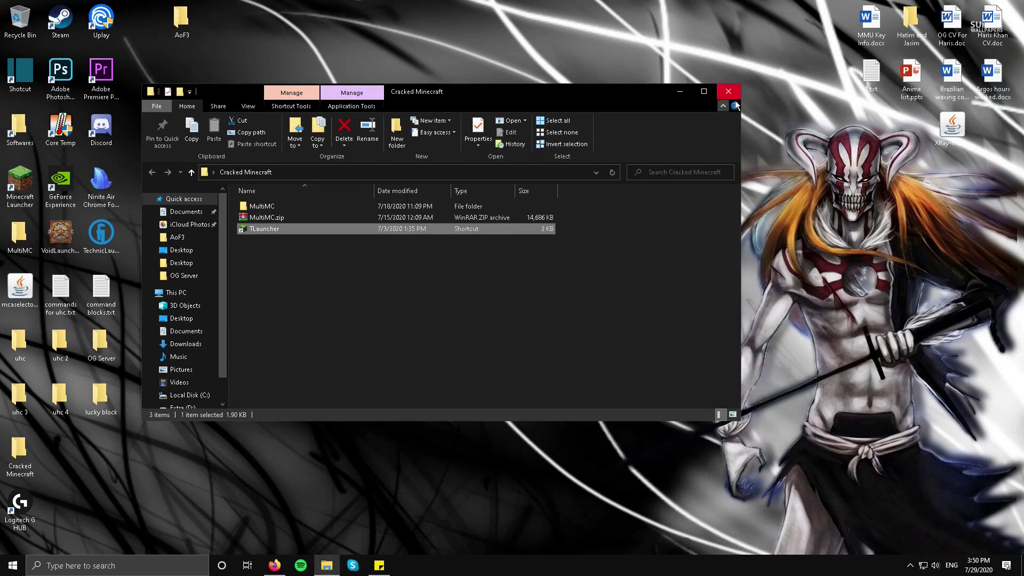